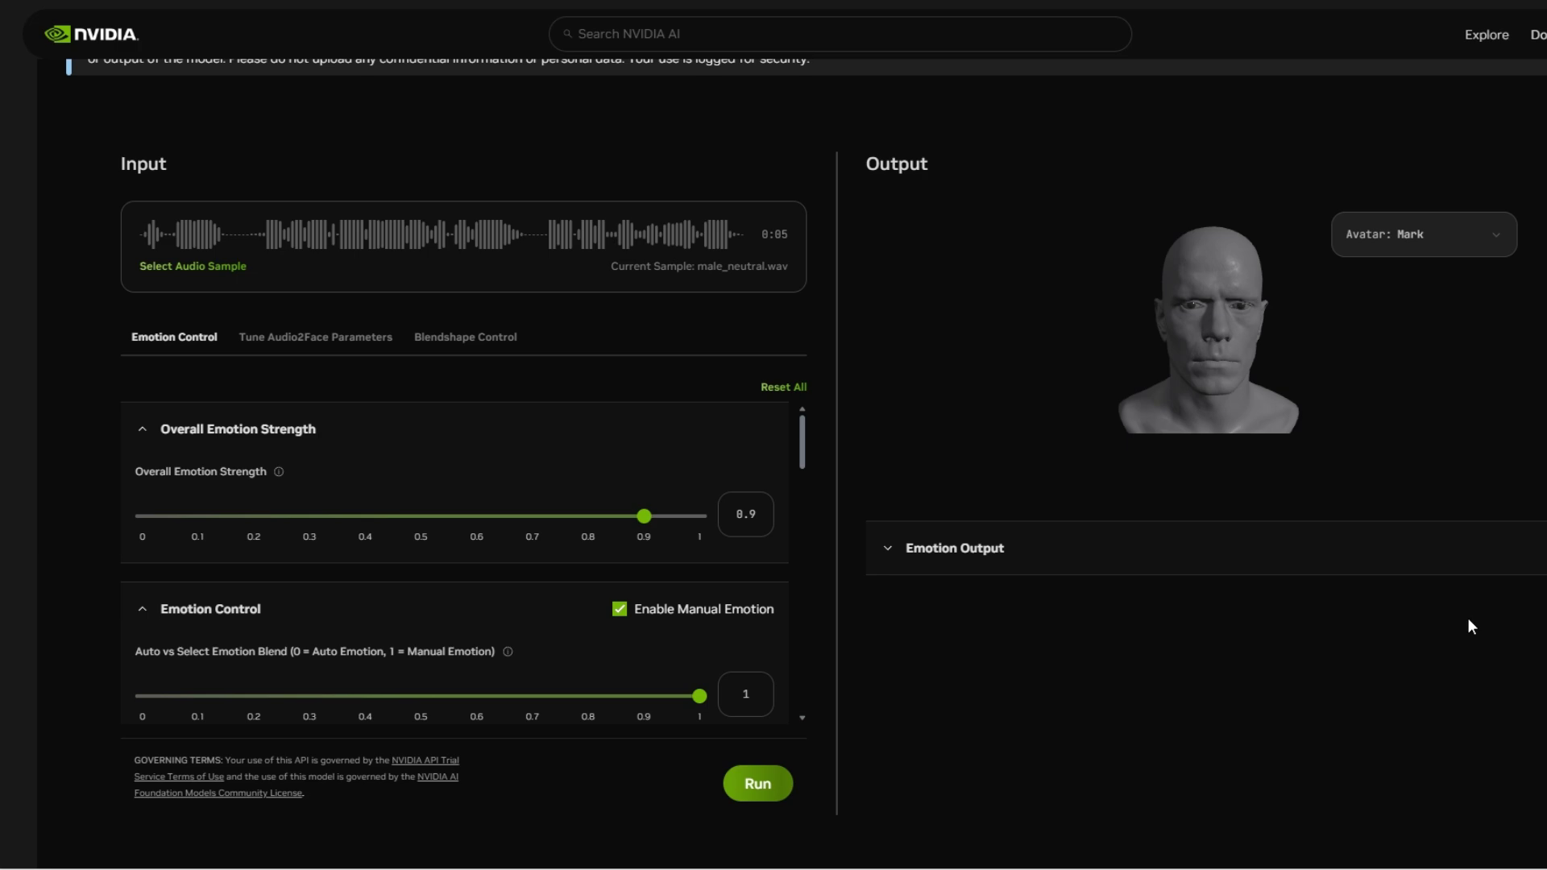
Scroll the Audio2Face page up and back down to view the audio input area
{"action": "scroll", "coordinate": [1468, 625], "scroll_direction": "up", "scroll_amount": 2}
{"action": "scroll", "coordinate": [1468, 625], "scroll_direction": "down", "scroll_amount": 2}
Preview male_neutral.wav from the example sample list, then close the list, keeping it as input
{"action": "left_click", "coordinate": [215, 263]}
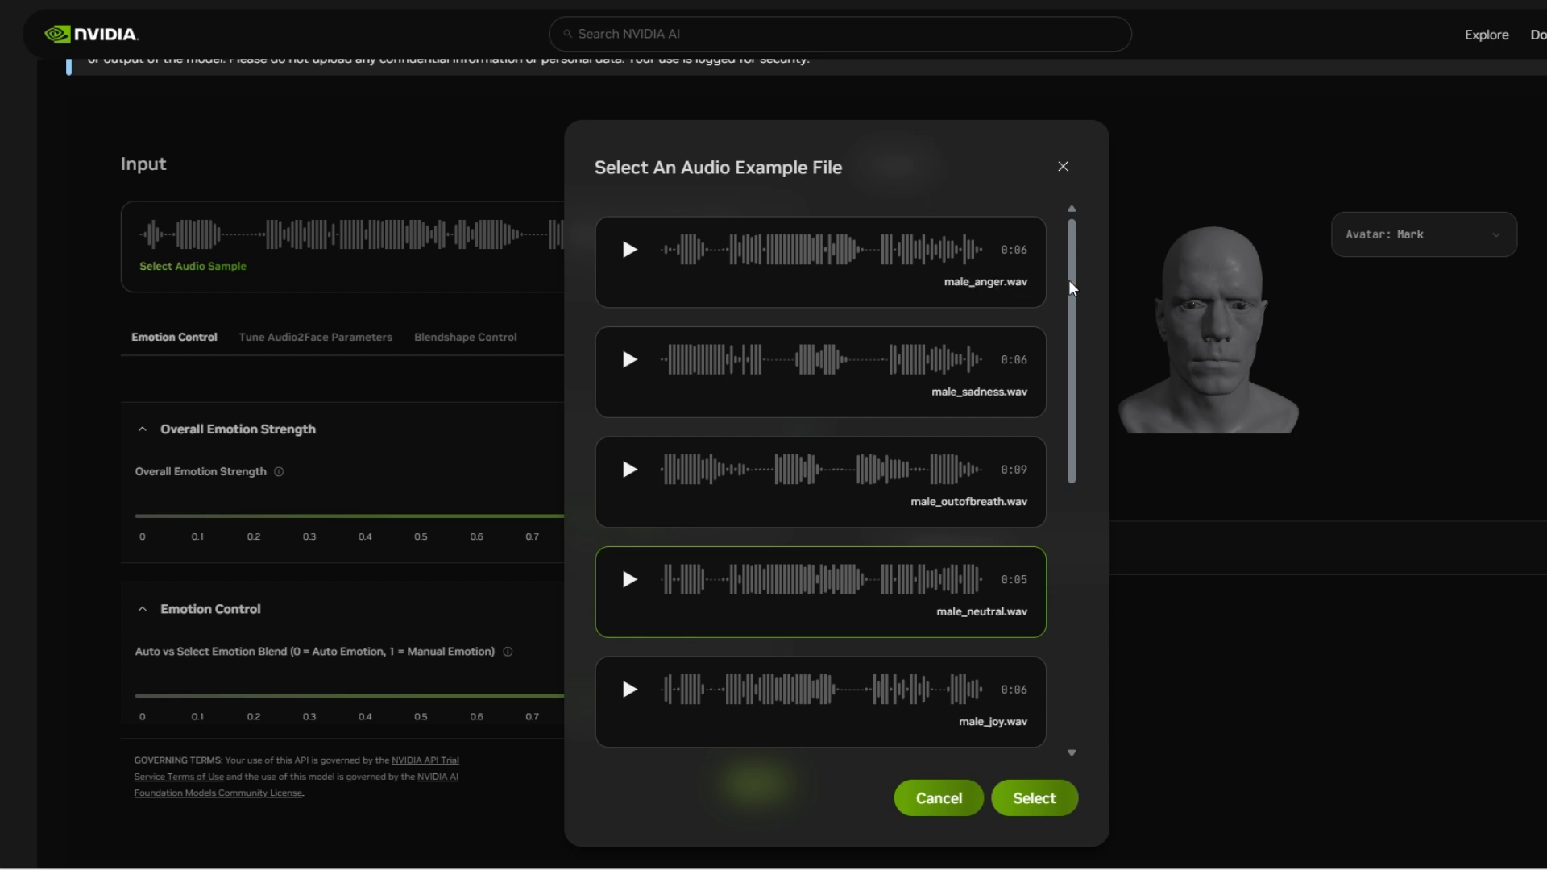
{"action": "left_click_drag", "start_coordinate": [1071, 289], "coordinate": [1067, 364]}
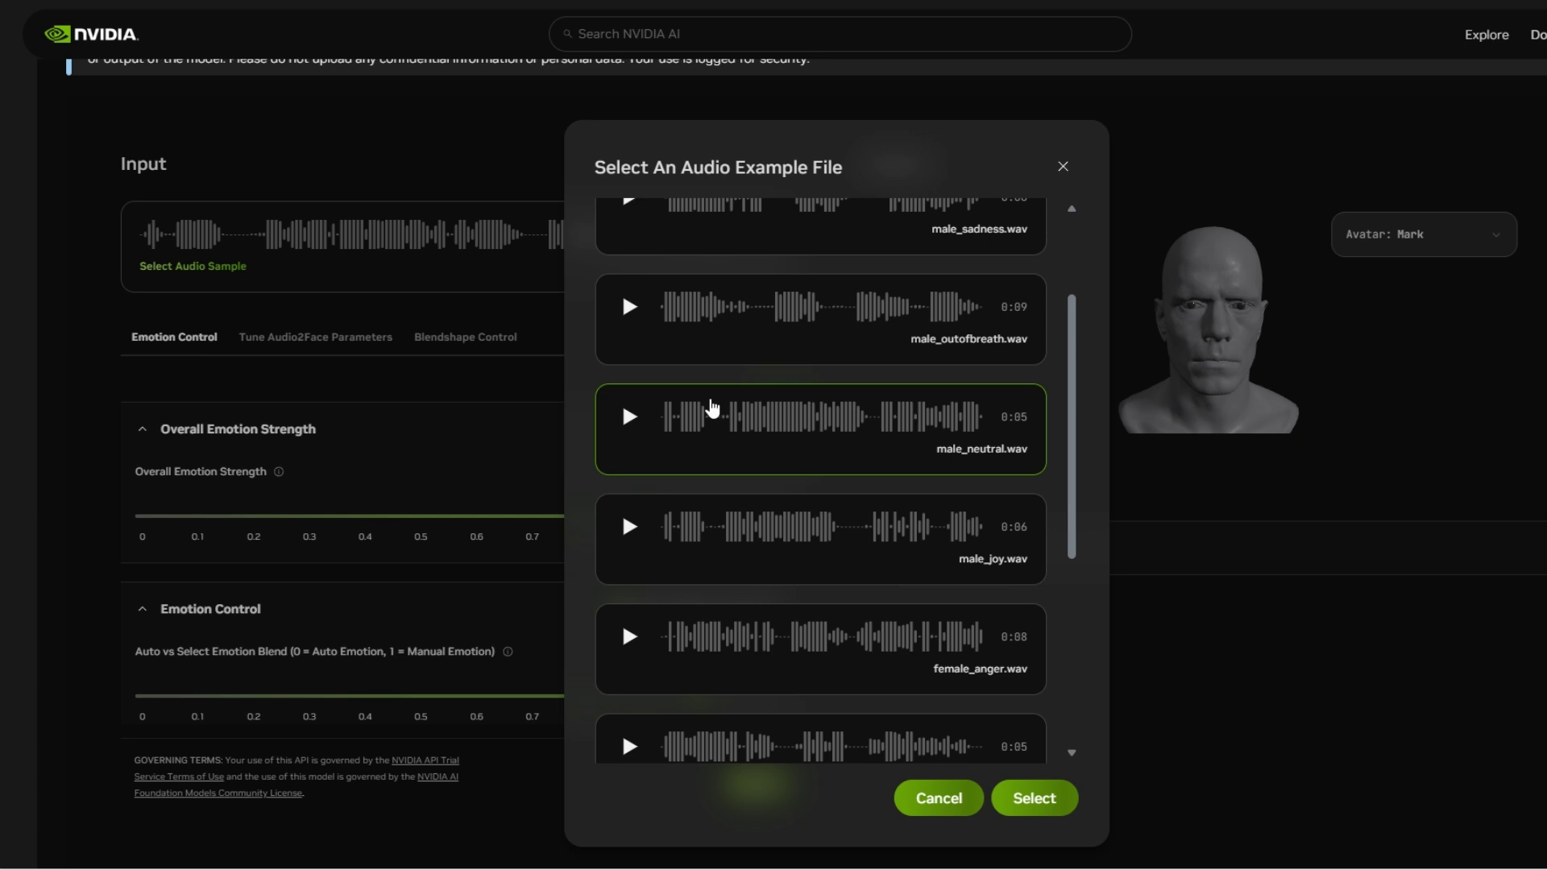
{"action": "left_click", "coordinate": [628, 417]}
{"action": "left_click", "coordinate": [1060, 166]}
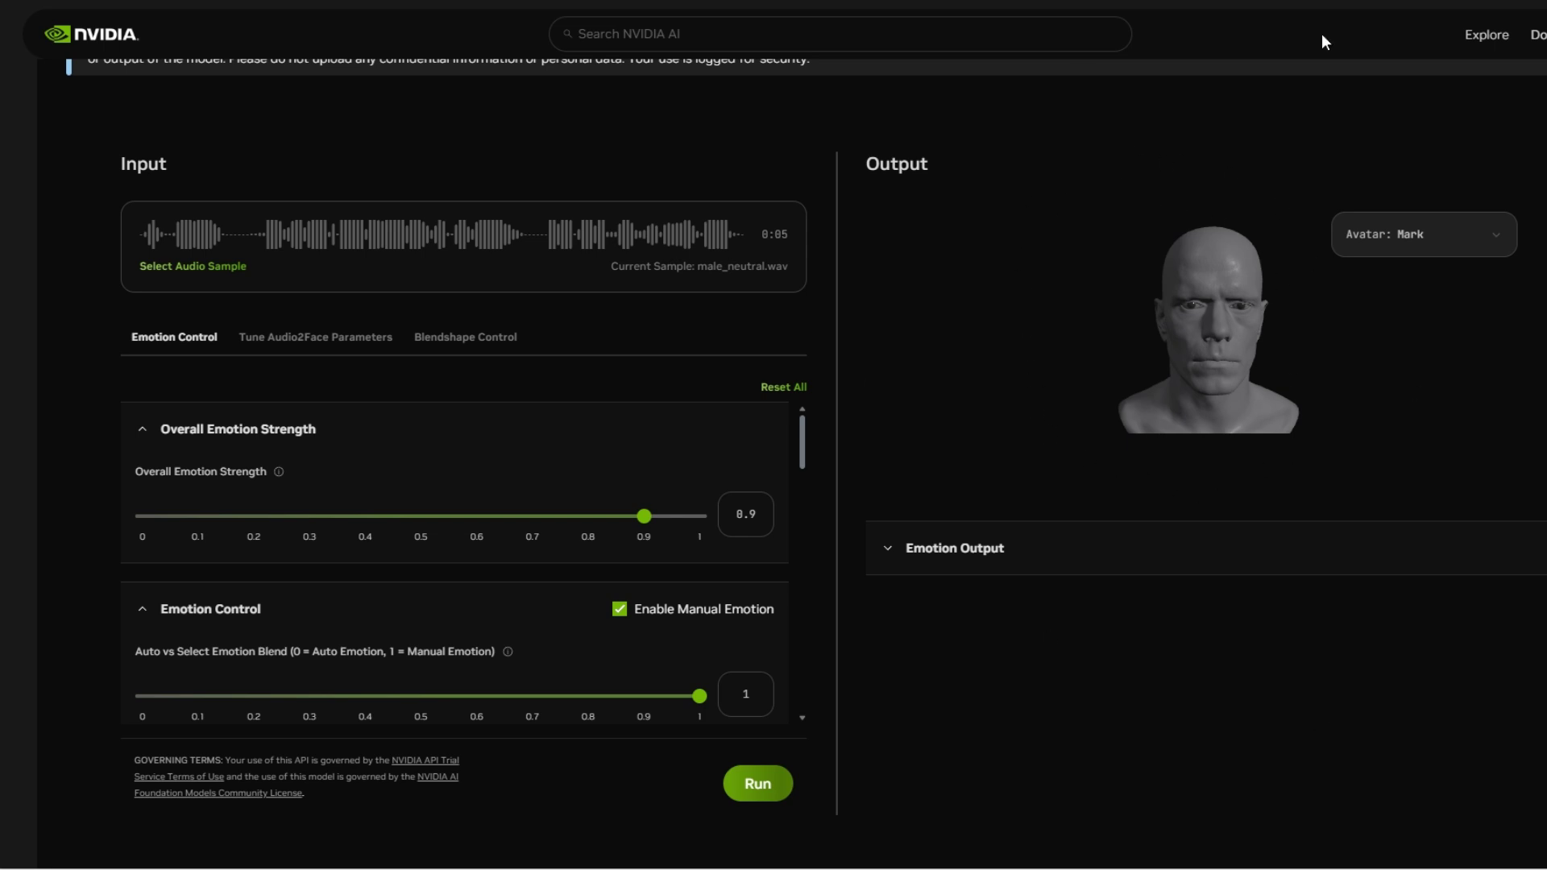
Expand the Emotion Output graph and run the Mark avatar on male_neutral.wav
{"action": "left_click", "coordinate": [881, 566]}
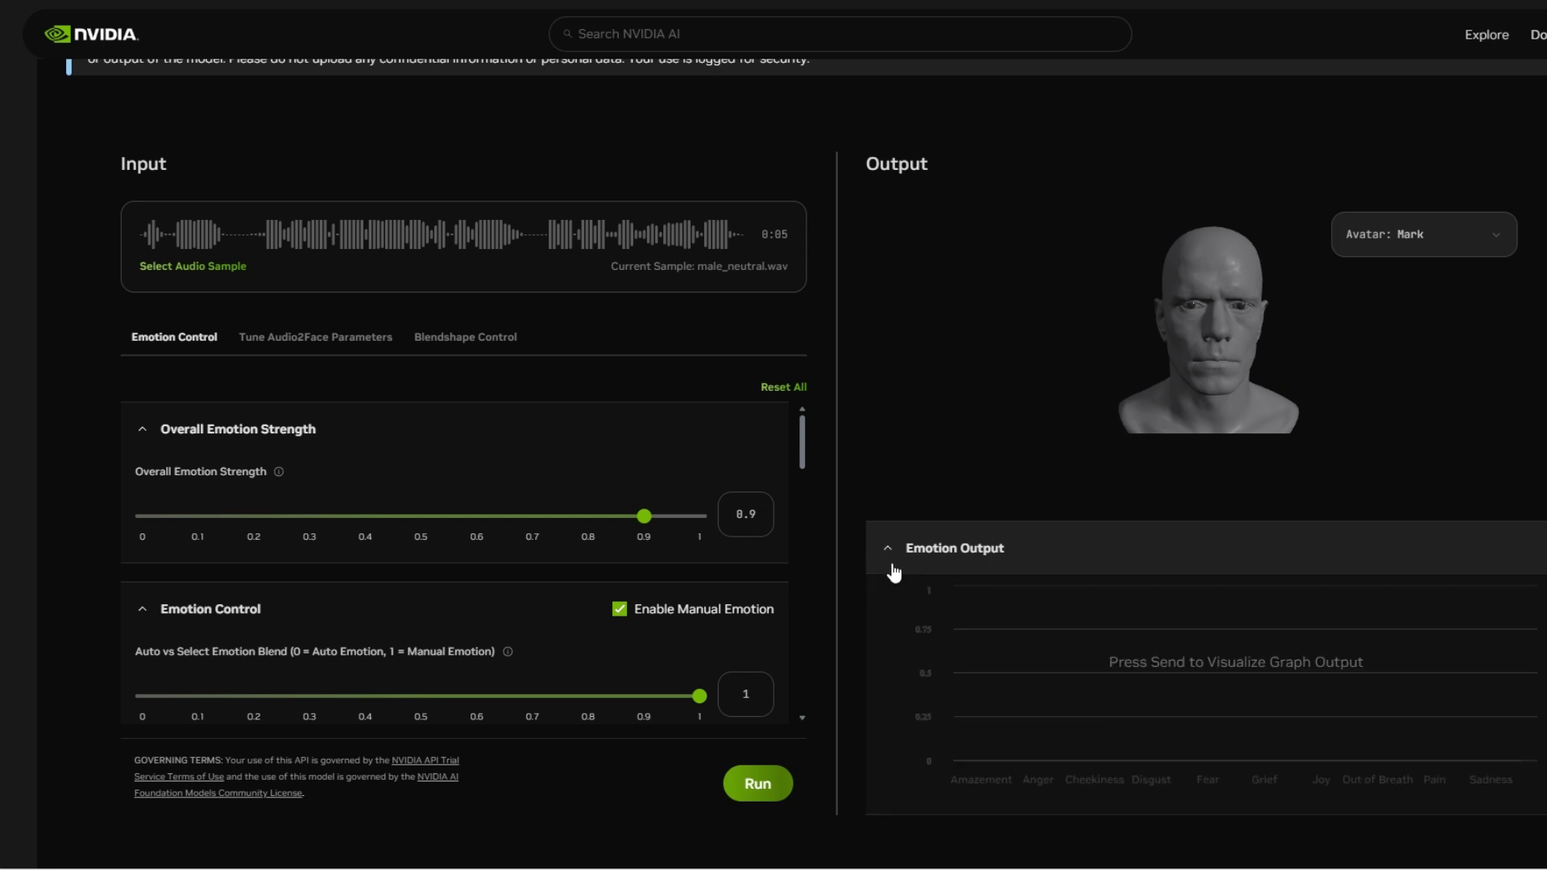
{"action": "scroll", "coordinate": [1442, 616], "scroll_direction": "down", "scroll_amount": 2}
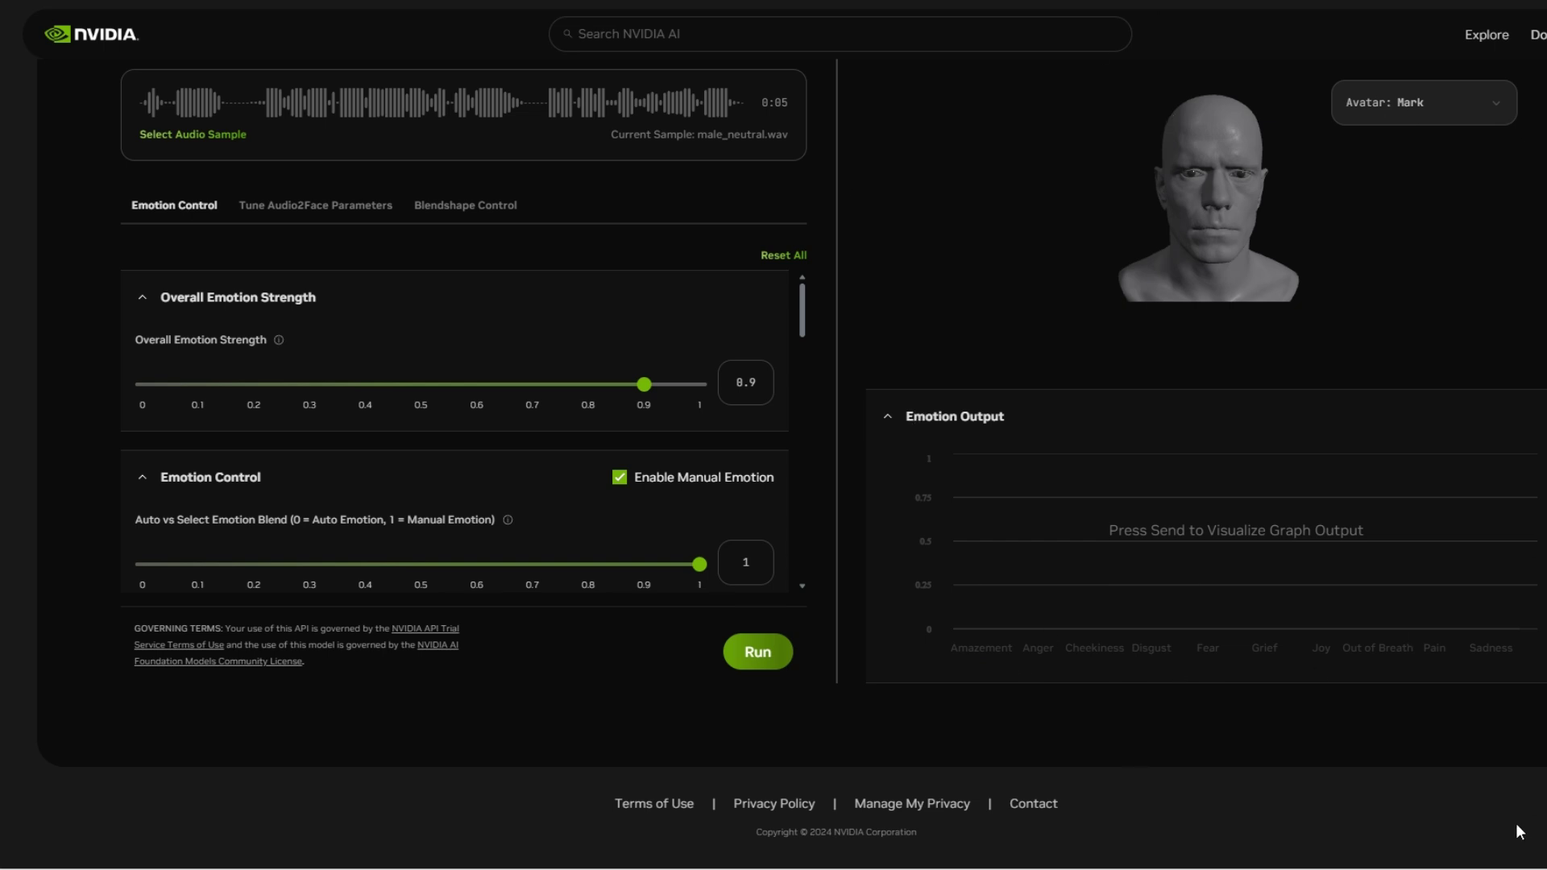
{"action": "scroll", "coordinate": [824, 620], "scroll_direction": "down", "scroll_amount": 3}
{"action": "left_click", "coordinate": [715, 656]}
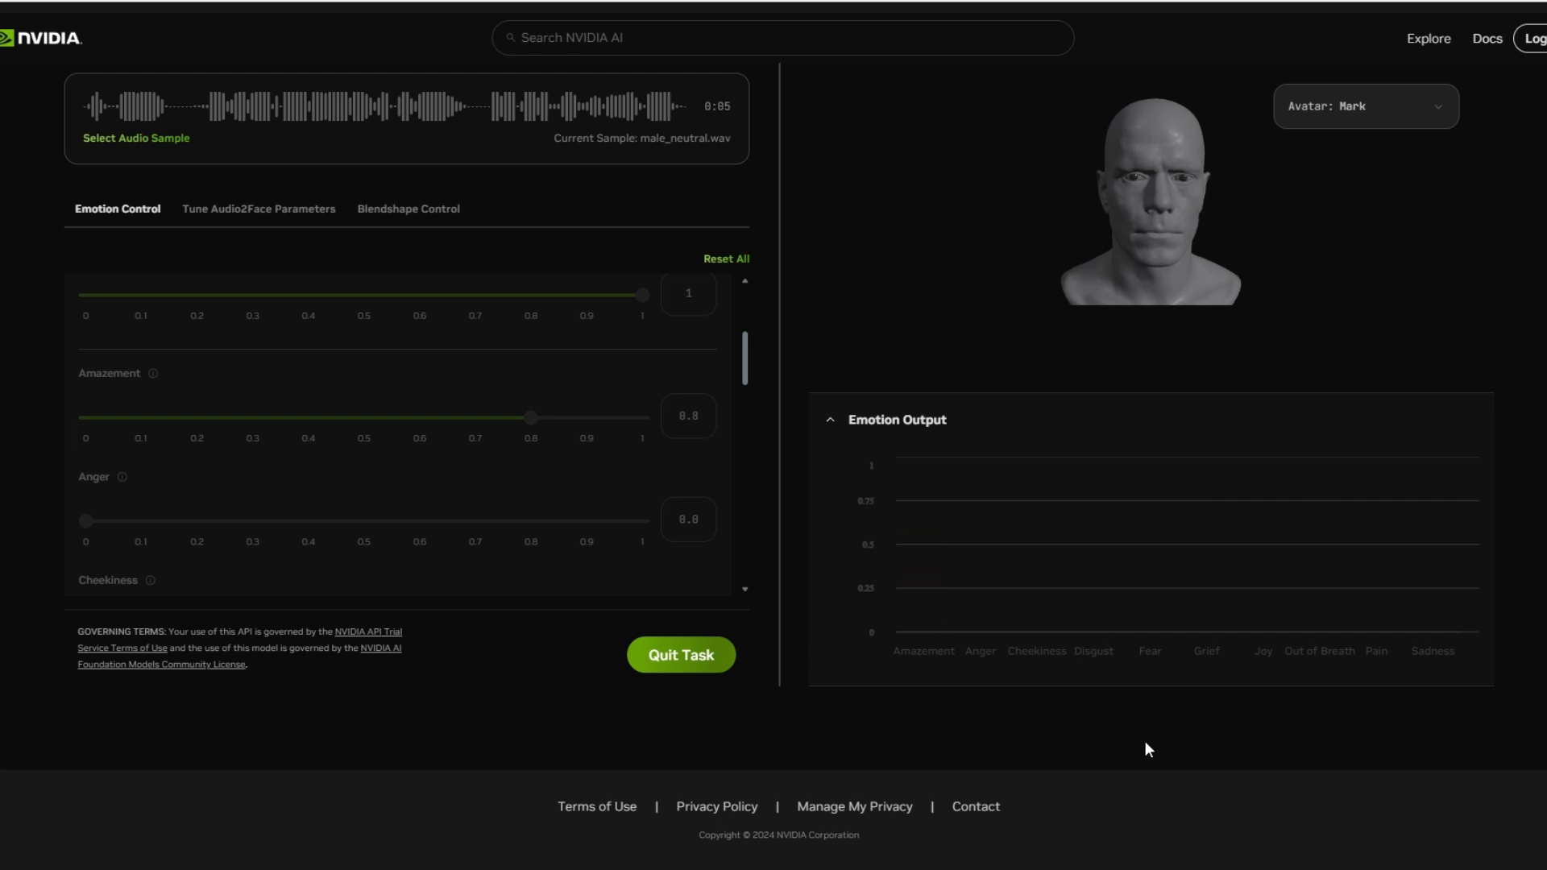
{"action": "scroll", "coordinate": [1051, 673], "scroll_direction": "up", "scroll_amount": 2}
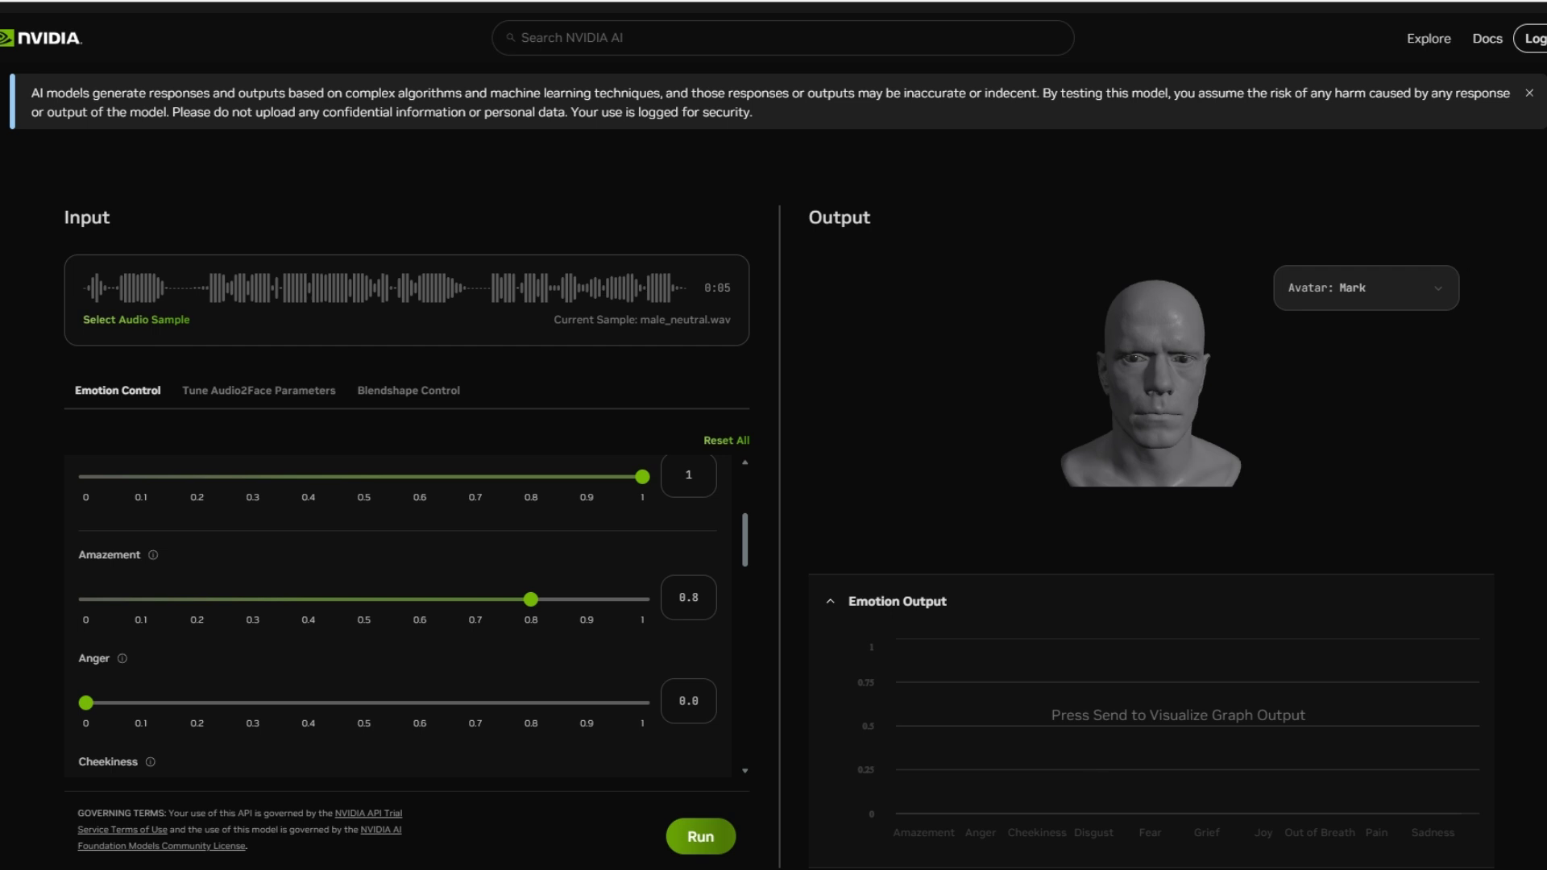
Choose Claire from the Output panel's Avatar dropdown in place of Mark
{"action": "left_click", "coordinate": [1384, 288]}
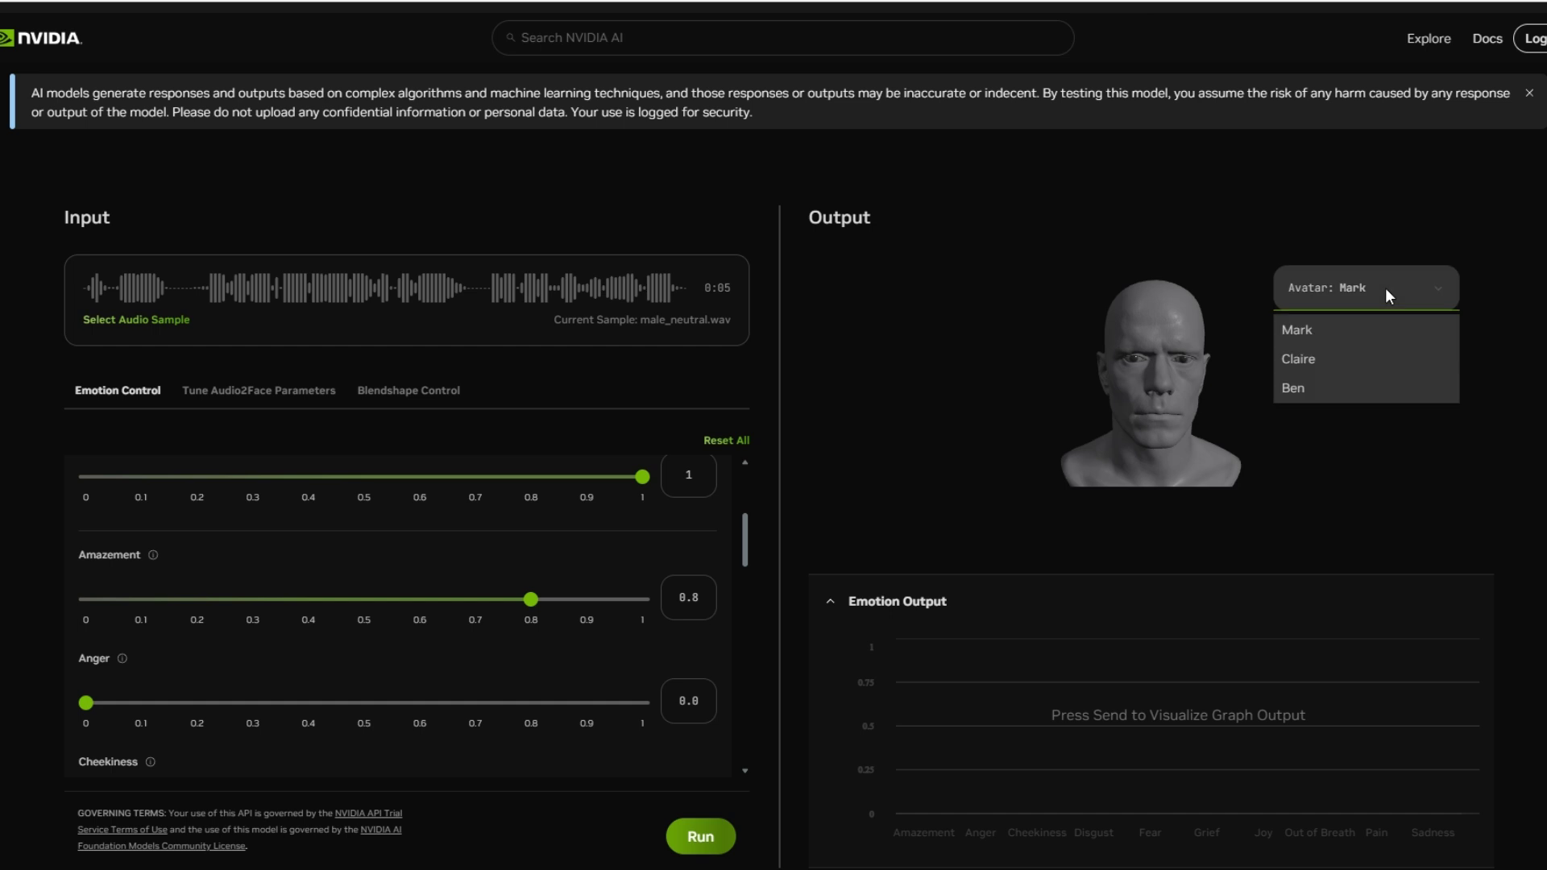
{"action": "left_click", "coordinate": [1299, 359]}
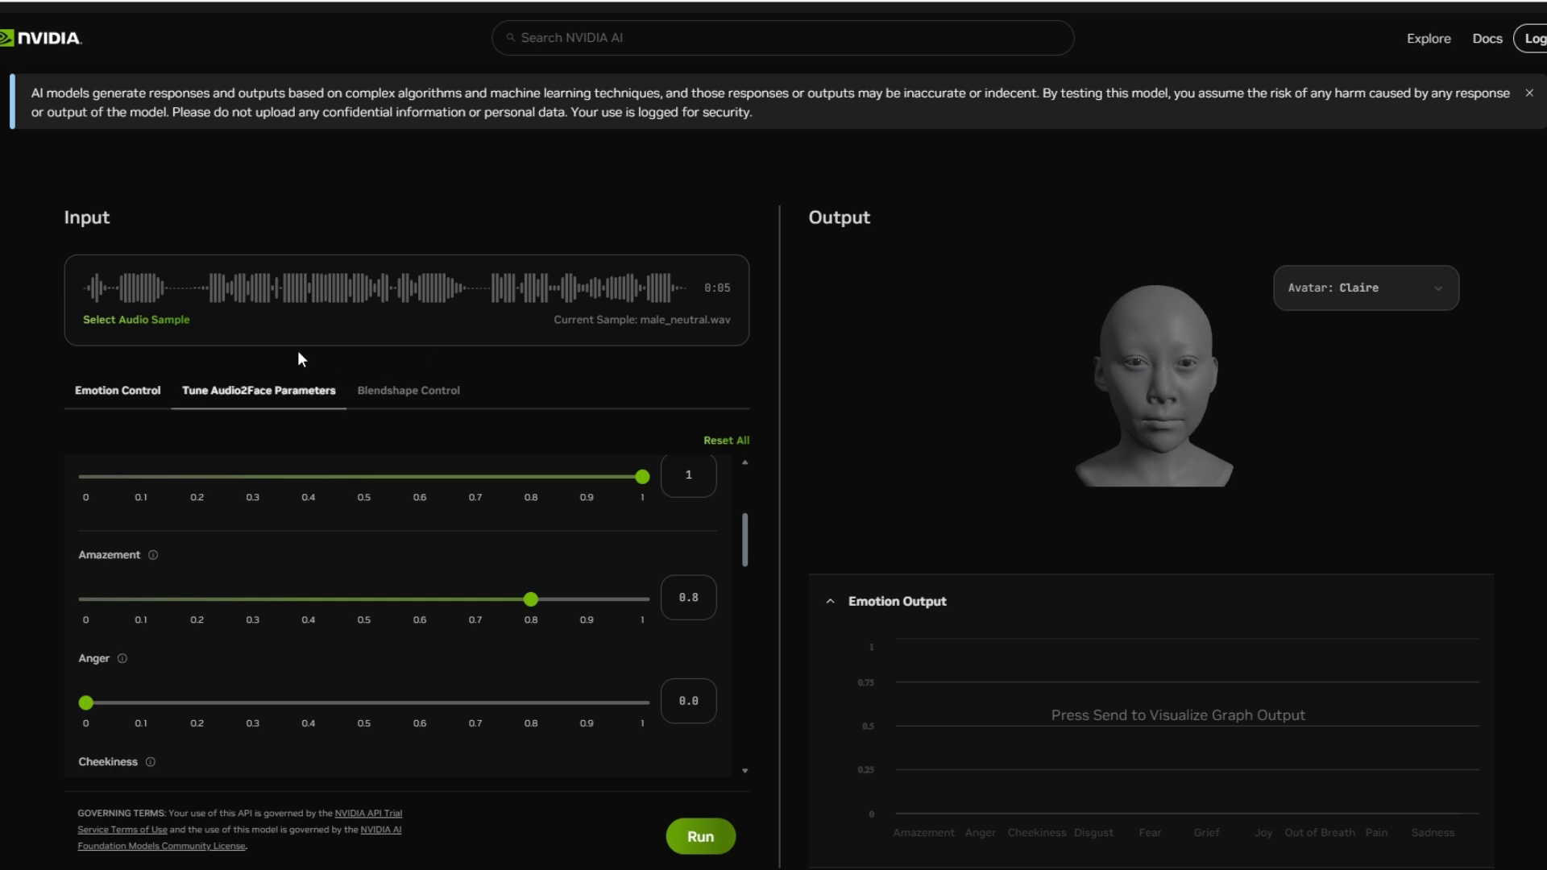
{"action": "scroll", "coordinate": [197, 294], "scroll_direction": "up", "scroll_amount": 2}
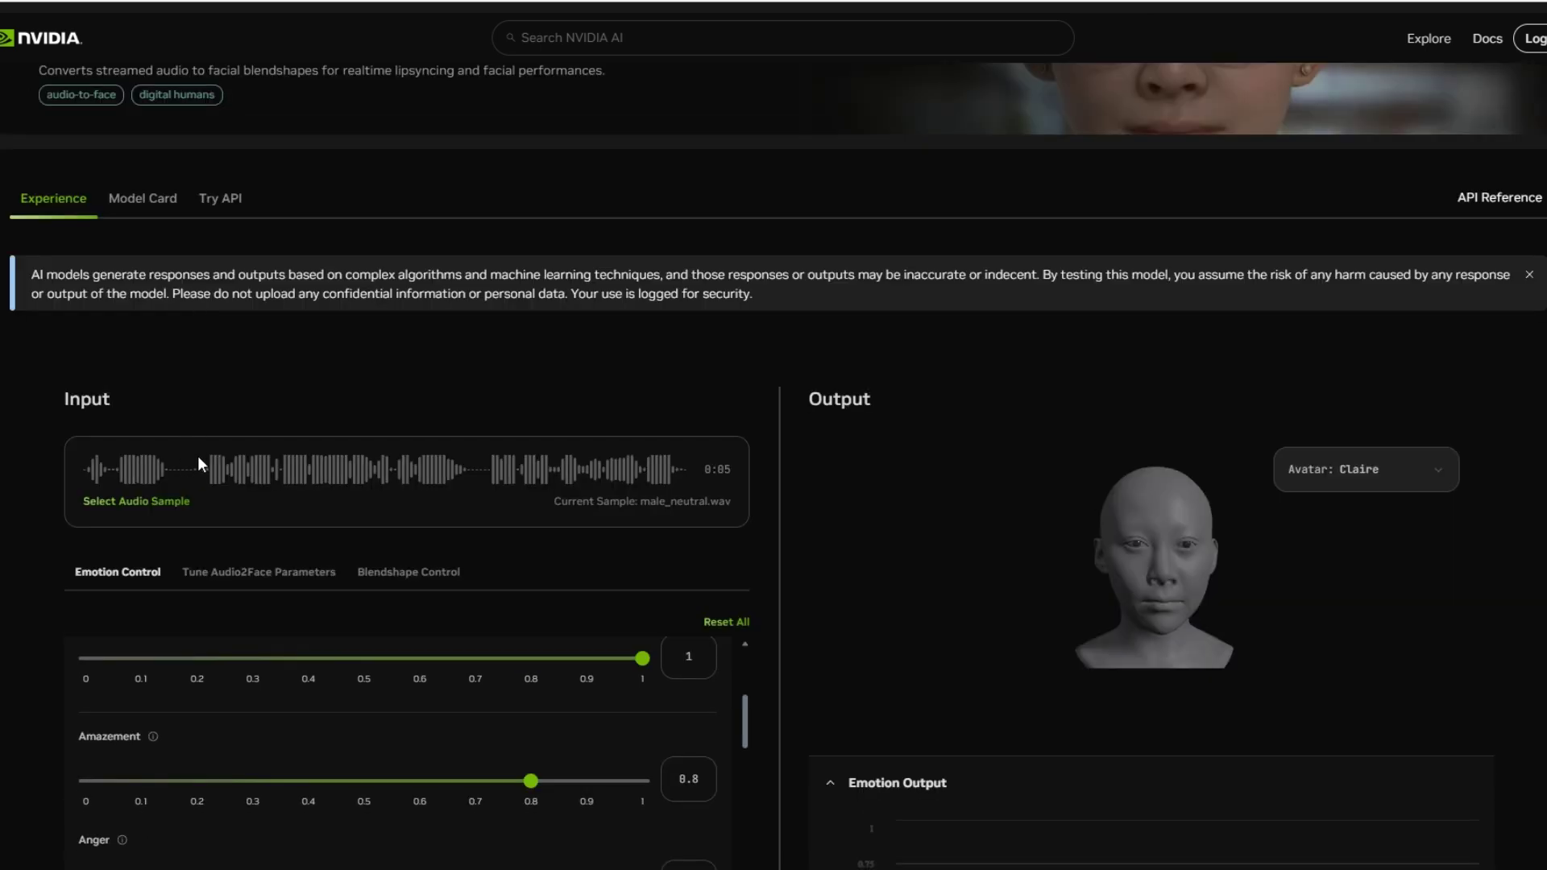
Preview the female_outofbreath_mandarin.wav clip from the example sample list
{"action": "left_click", "coordinate": [139, 501]}
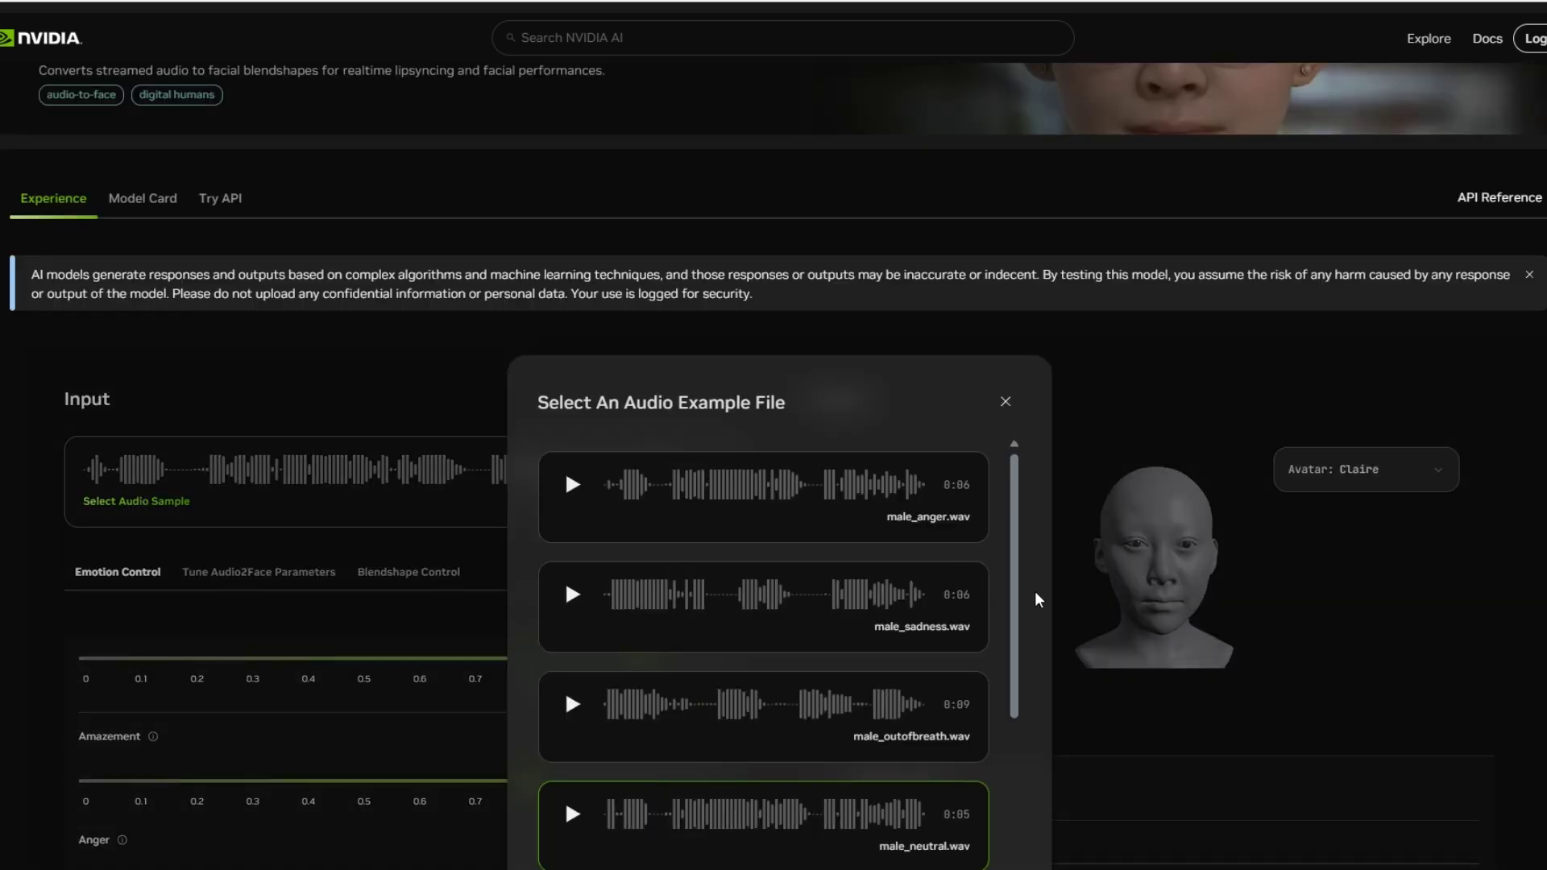
{"action": "left_click_drag", "start_coordinate": [1015, 605], "coordinate": [1007, 866]}
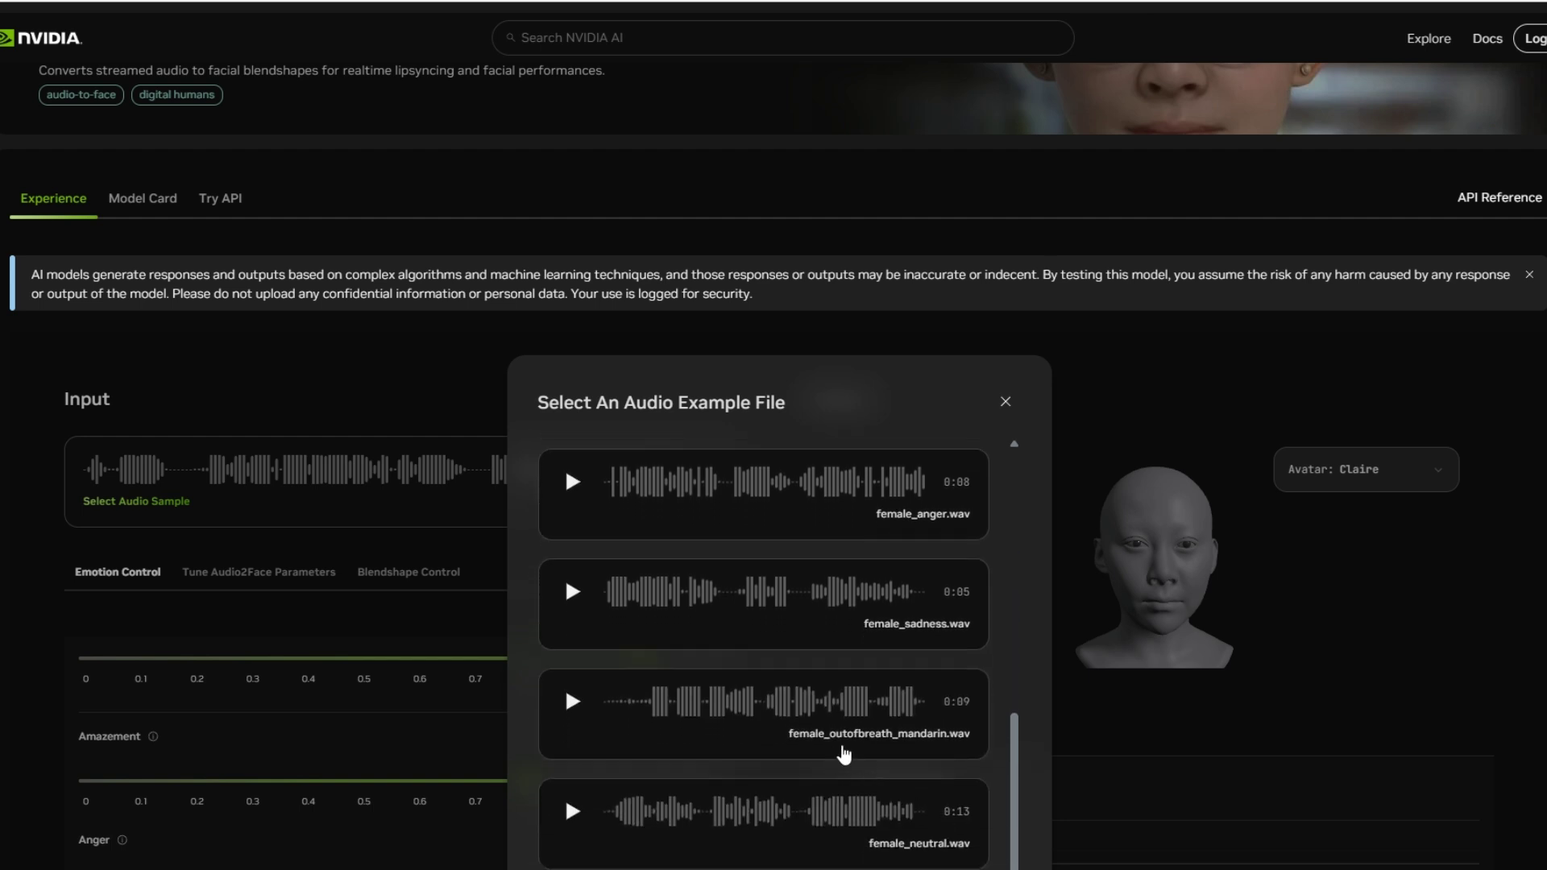
{"action": "left_click", "coordinate": [573, 704]}
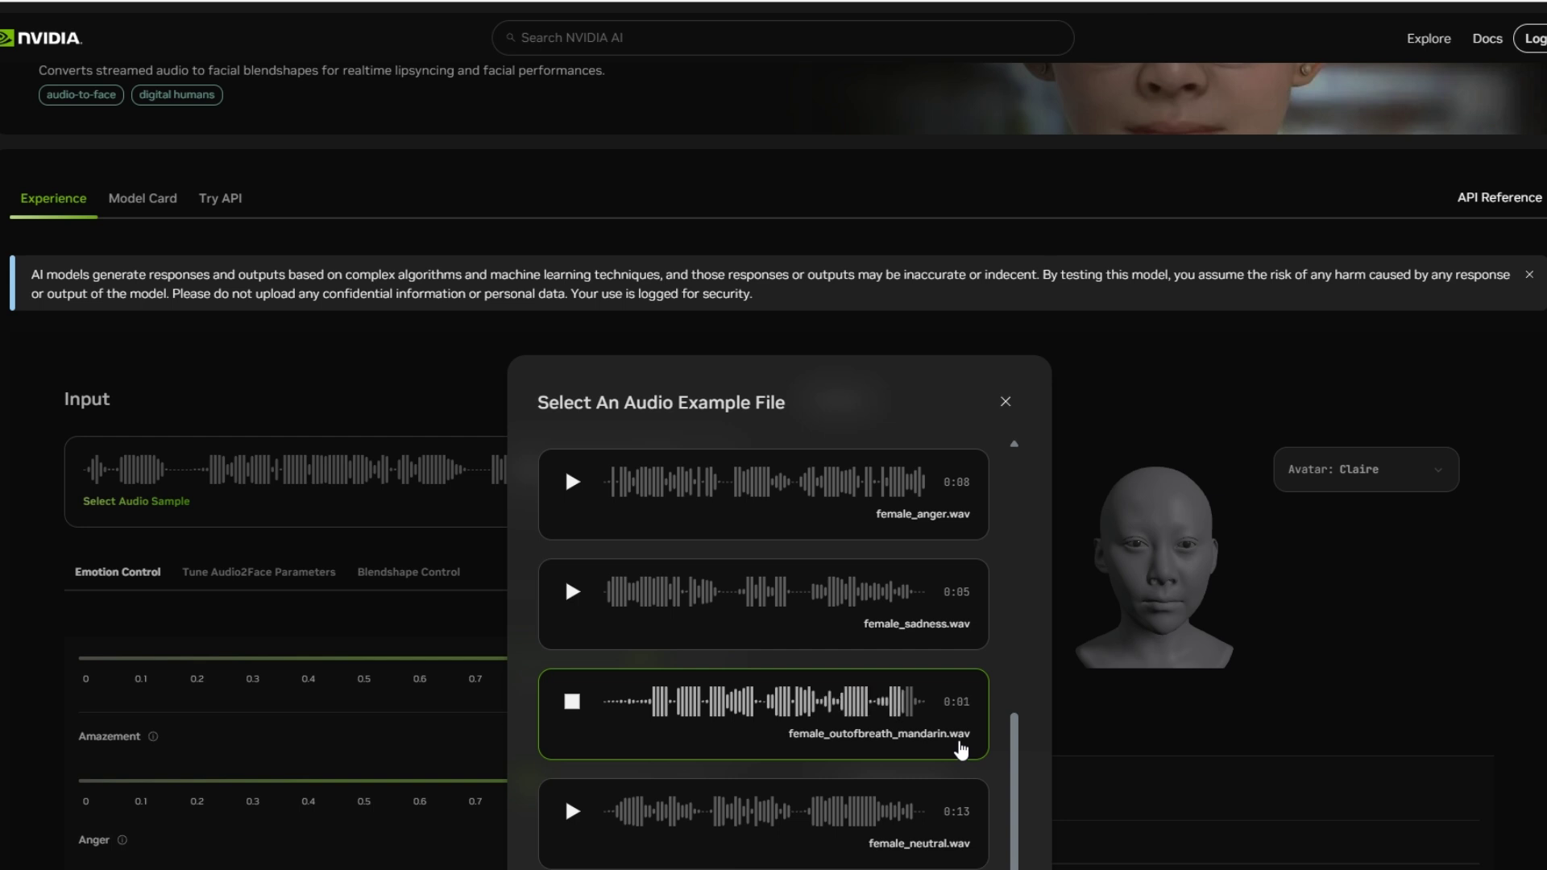
Close the sample list and scroll the Emotion Control list down toward the Fear slider
{"action": "left_click", "coordinate": [1007, 402]}
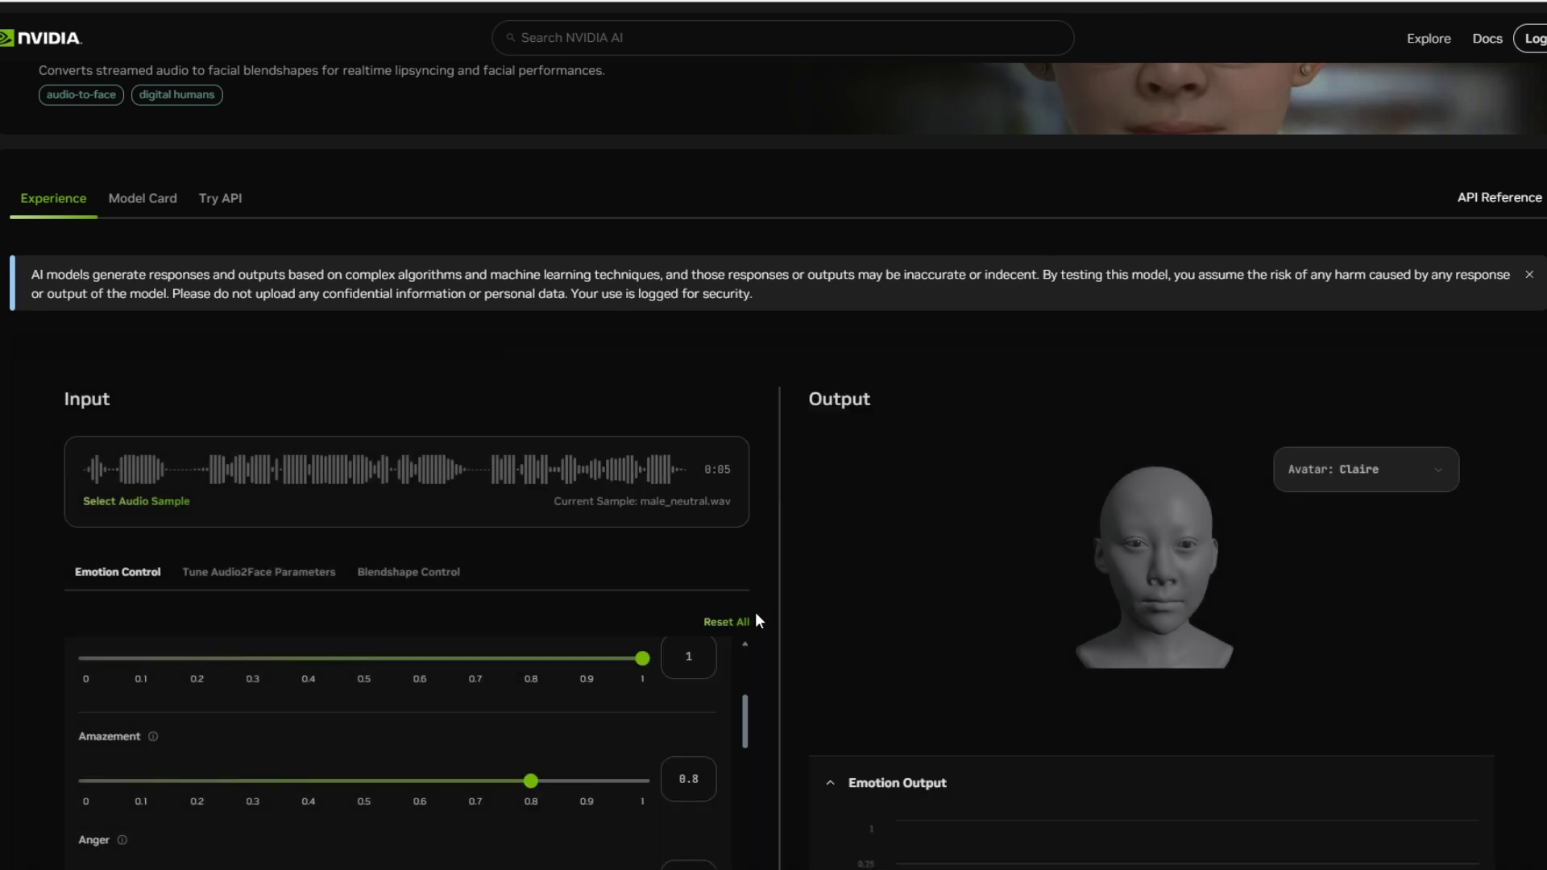
{"action": "scroll", "coordinate": [567, 659], "scroll_direction": "down", "scroll_amount": 2}
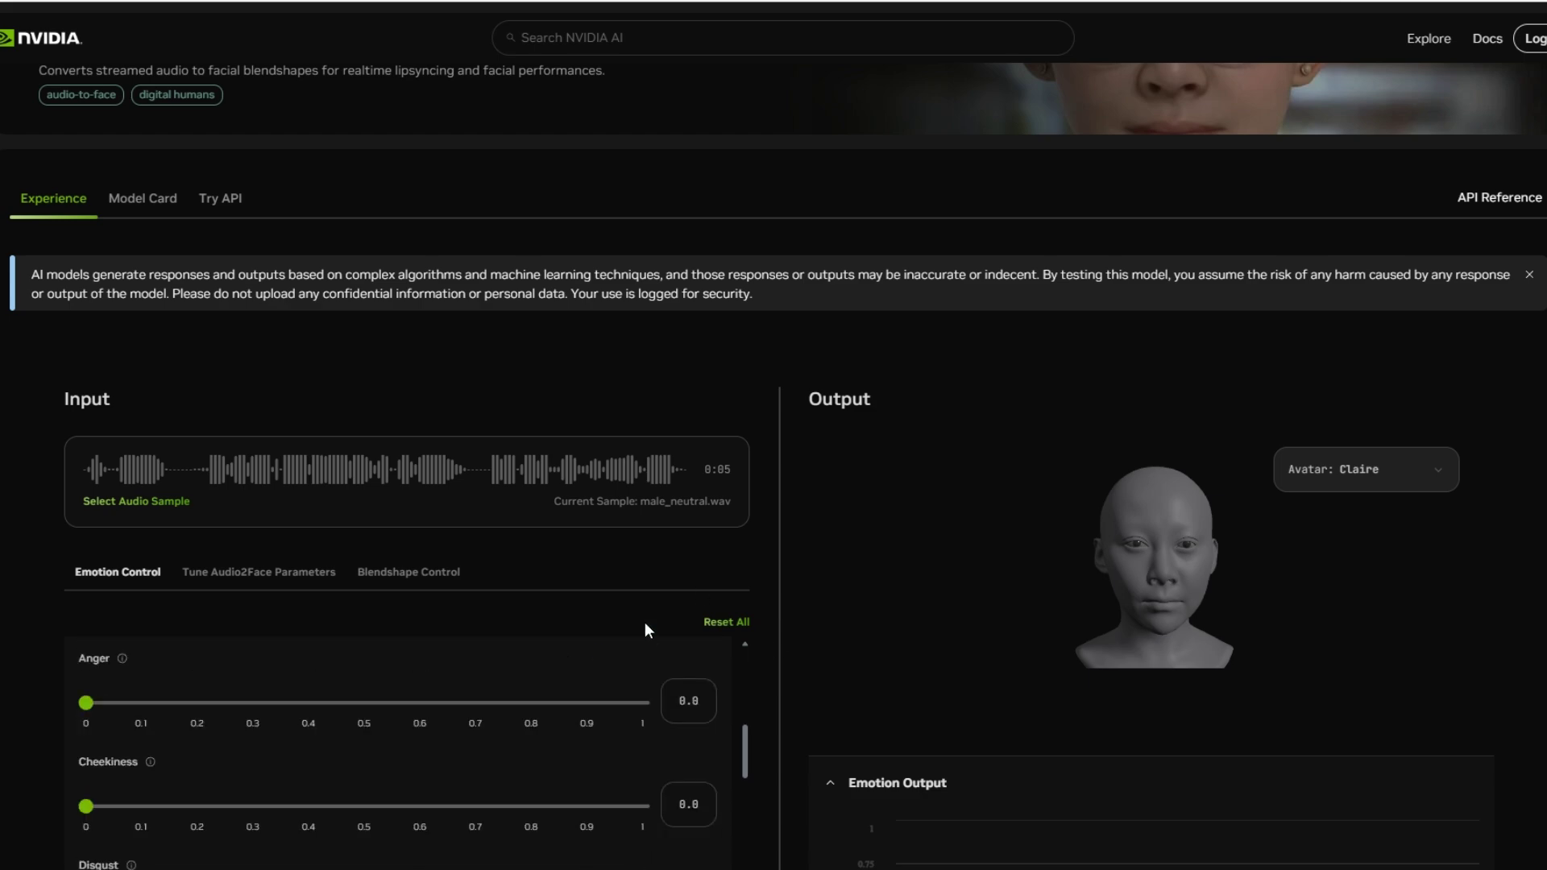
{"action": "scroll", "coordinate": [773, 467], "scroll_direction": "down", "scroll_amount": 5}
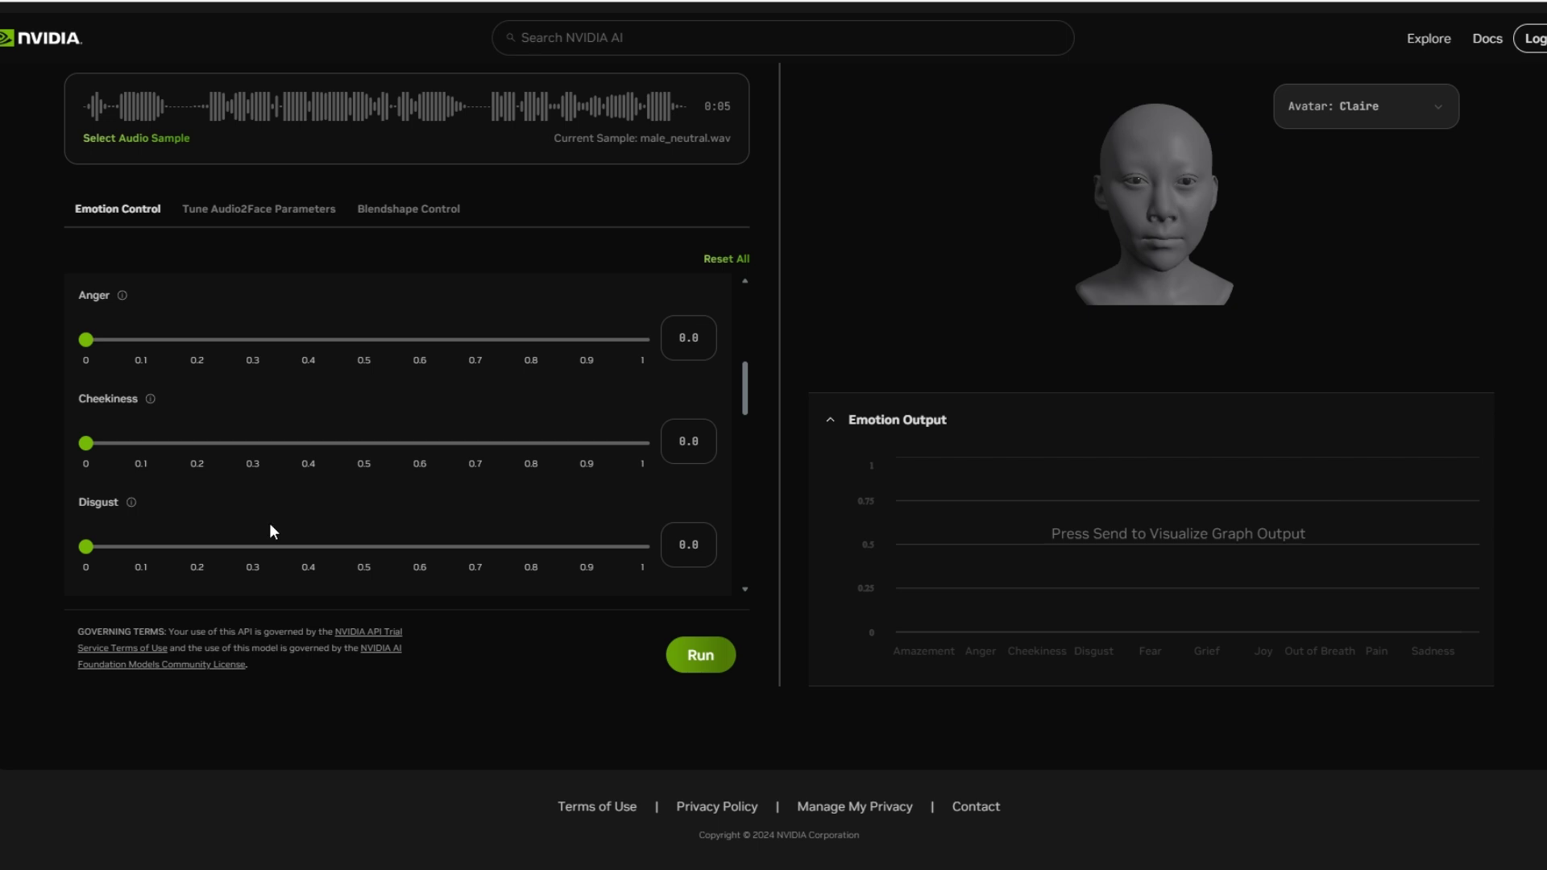
{"action": "scroll", "coordinate": [269, 524], "scroll_direction": "up", "scroll_amount": 4}
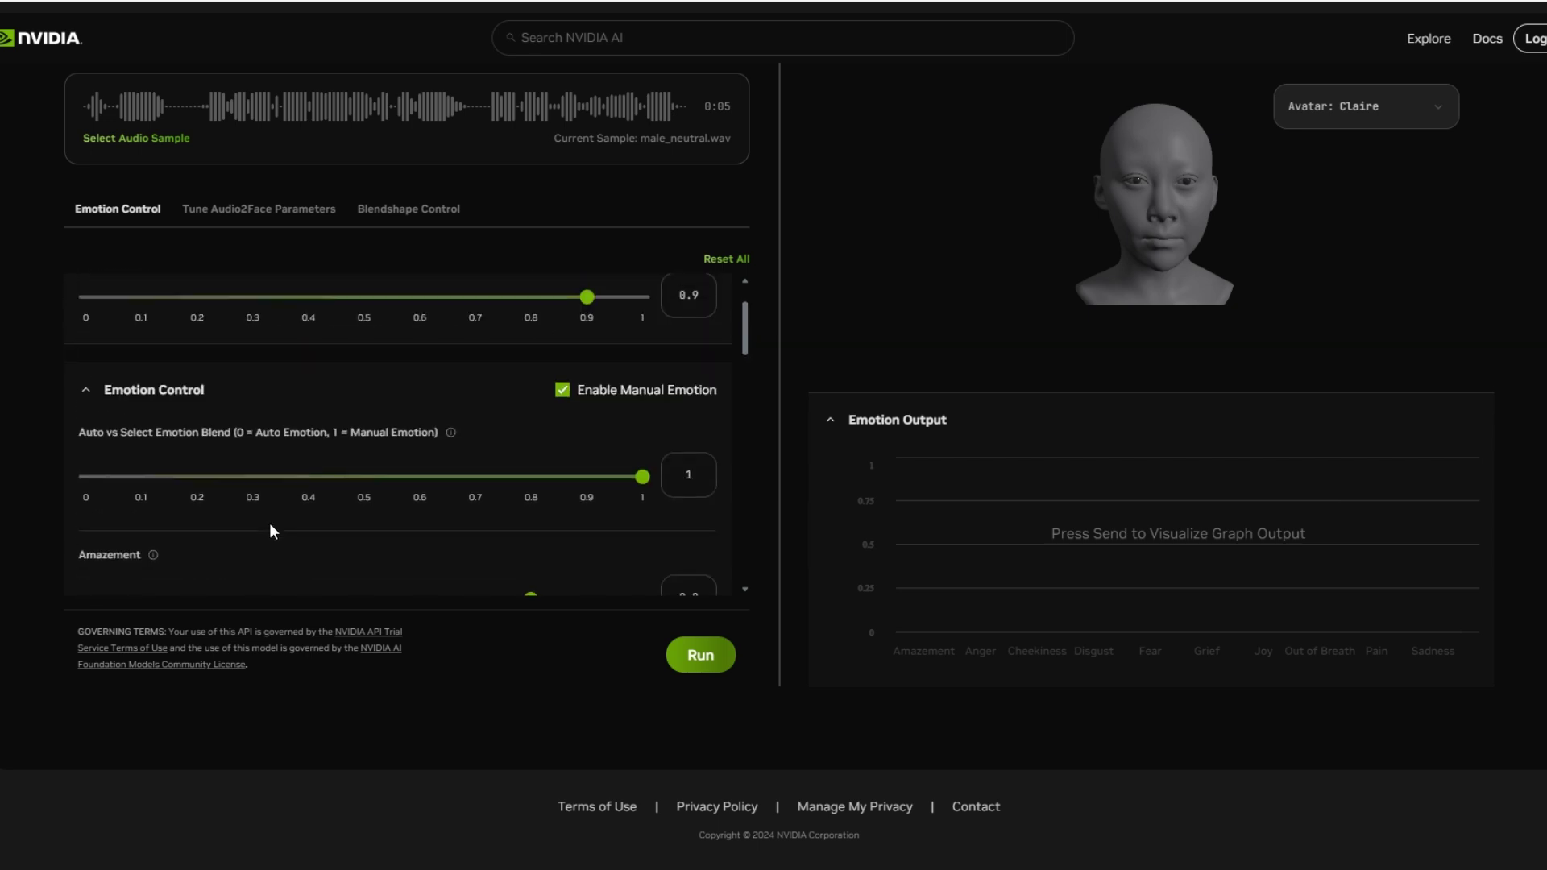
{"action": "scroll", "coordinate": [269, 524], "scroll_direction": "down", "scroll_amount": 2}
{"action": "left_click_drag", "start_coordinate": [529, 416], "coordinate": [80, 418]}
Raise Fear to 0.2 and run the Claire avatar
{"action": "scroll", "coordinate": [404, 567], "scroll_direction": "down", "scroll_amount": 2}
{"action": "scroll", "coordinate": [404, 564], "scroll_direction": "down", "scroll_amount": 4}
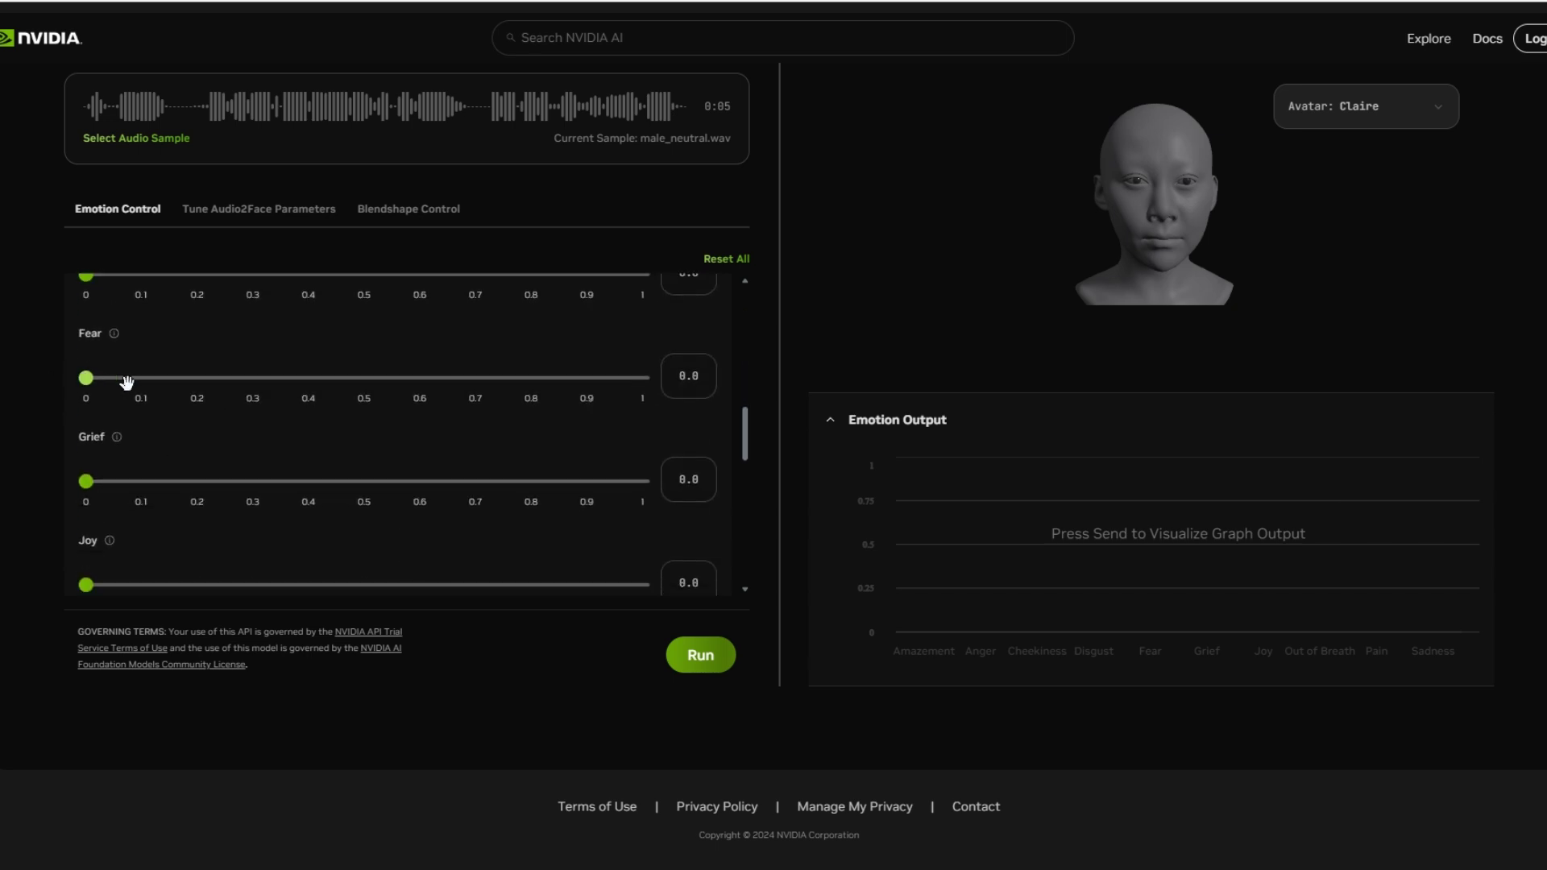
{"action": "left_click_drag", "start_coordinate": [127, 384], "coordinate": [199, 390]}
{"action": "left_click", "coordinate": [701, 654]}
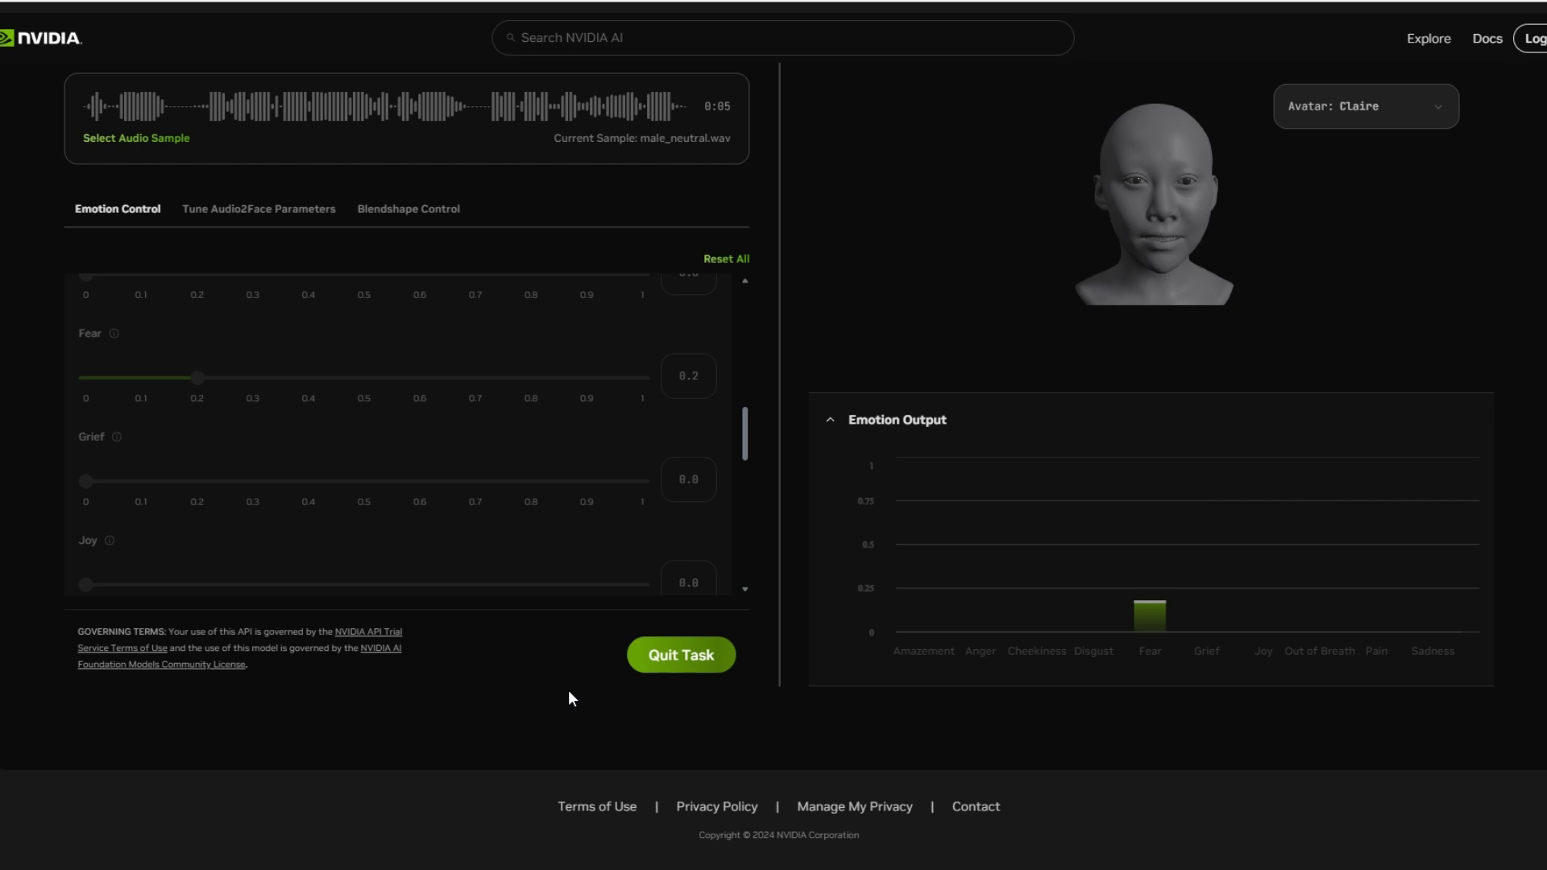
Select female_outofbreath_mandarin.wav from the example list as the input audio
{"action": "left_click", "coordinate": [160, 142]}
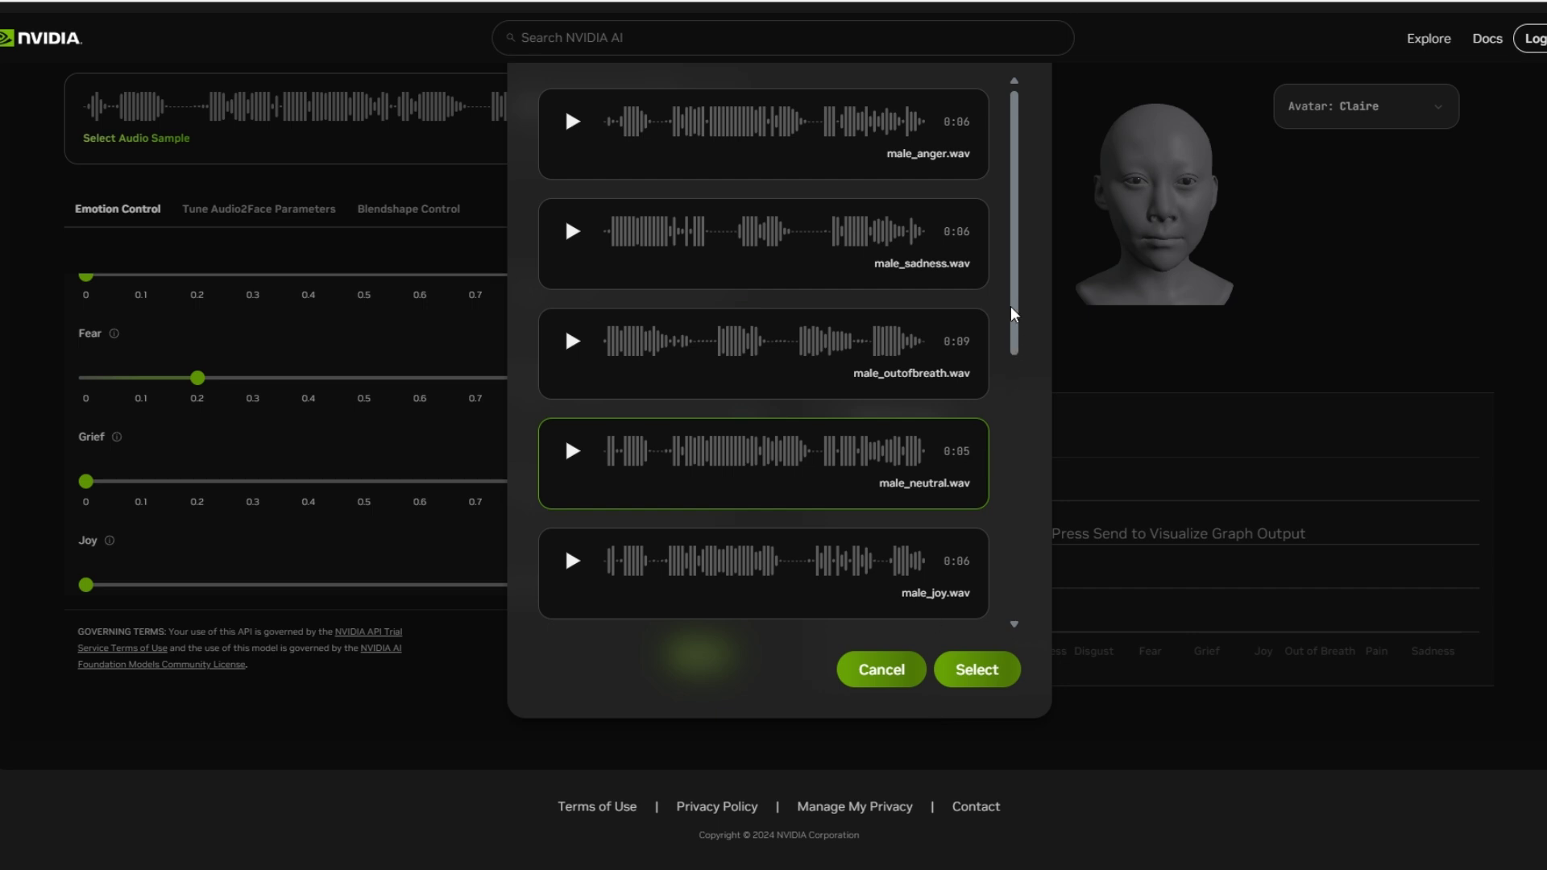
{"action": "left_click_drag", "start_coordinate": [1013, 313], "coordinate": [1021, 489]}
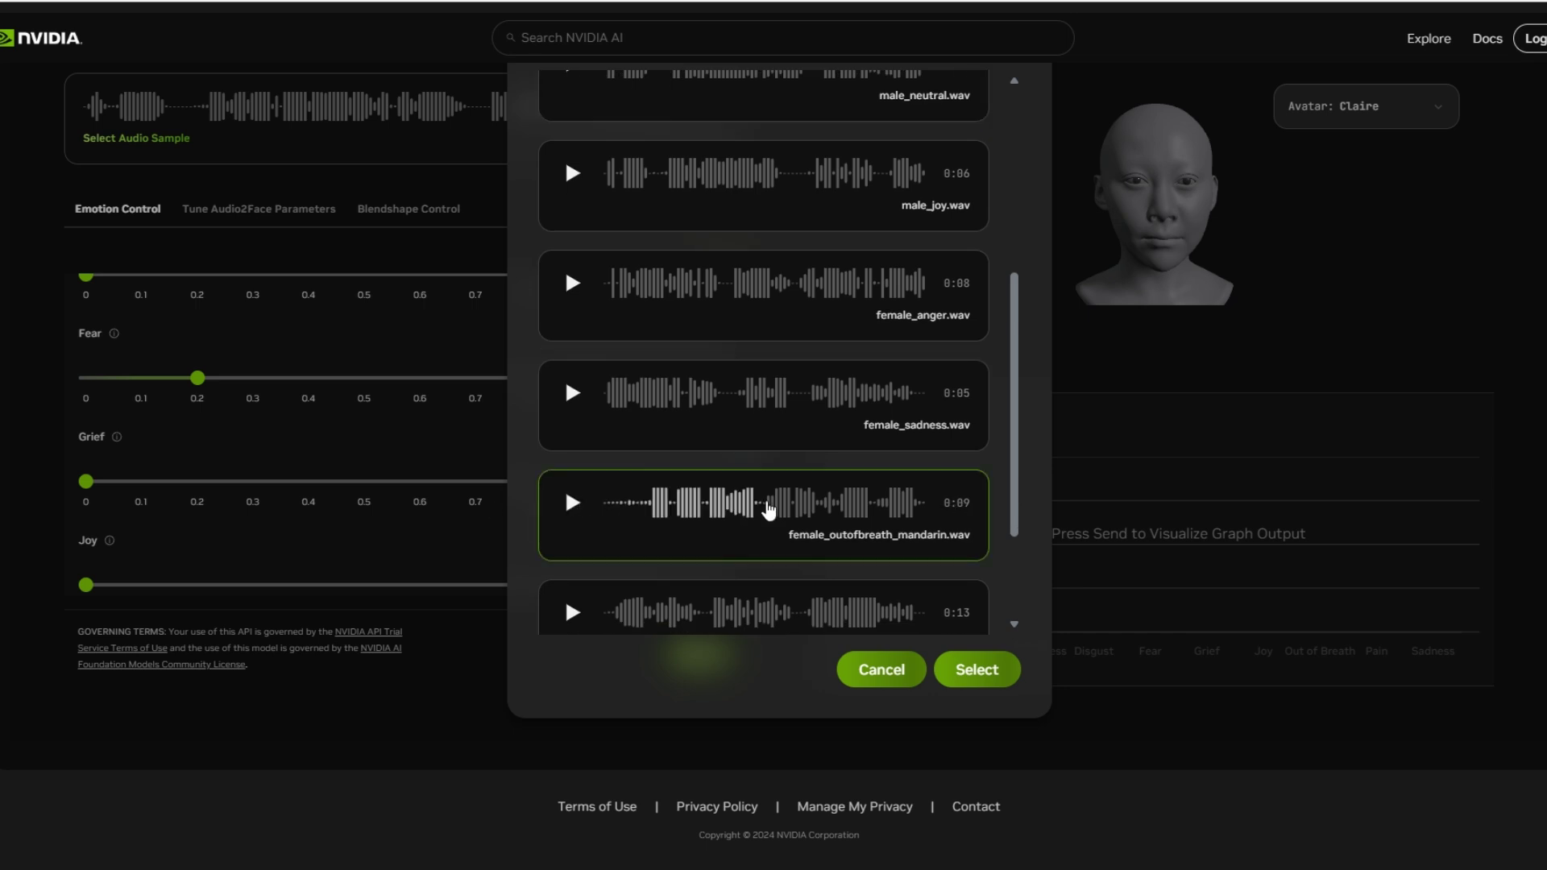
{"action": "left_click", "coordinate": [993, 675]}
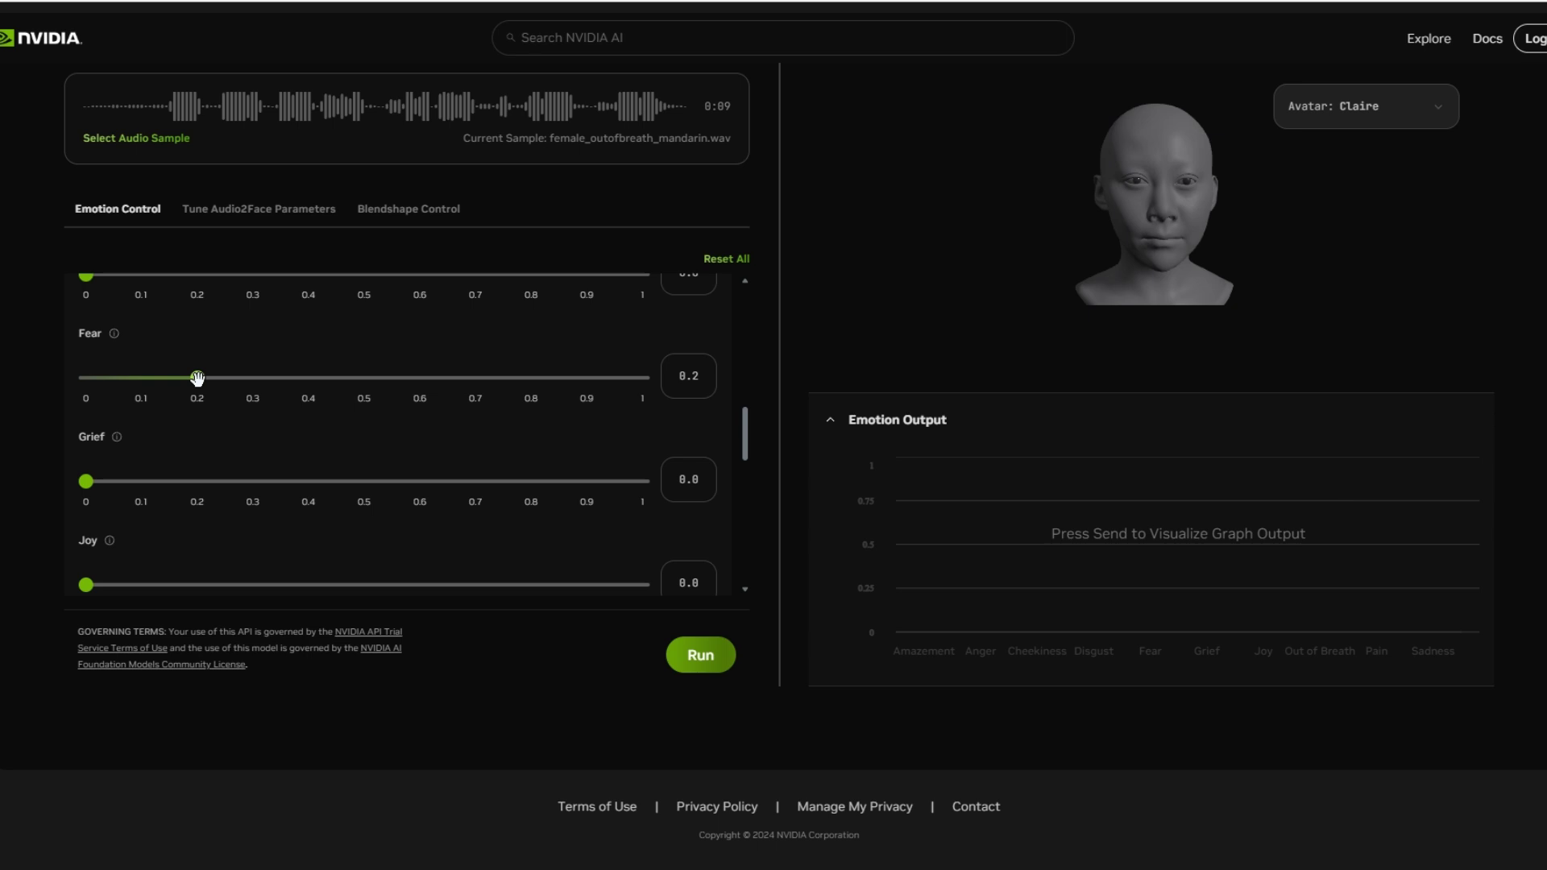
Set Fear to 0.7 and run Claire on female_outofbreath_mandarin.wav
{"action": "left_click_drag", "start_coordinate": [200, 378], "coordinate": [467, 378]}
{"action": "scroll", "coordinate": [376, 467], "scroll_direction": "up", "scroll_amount": 3}
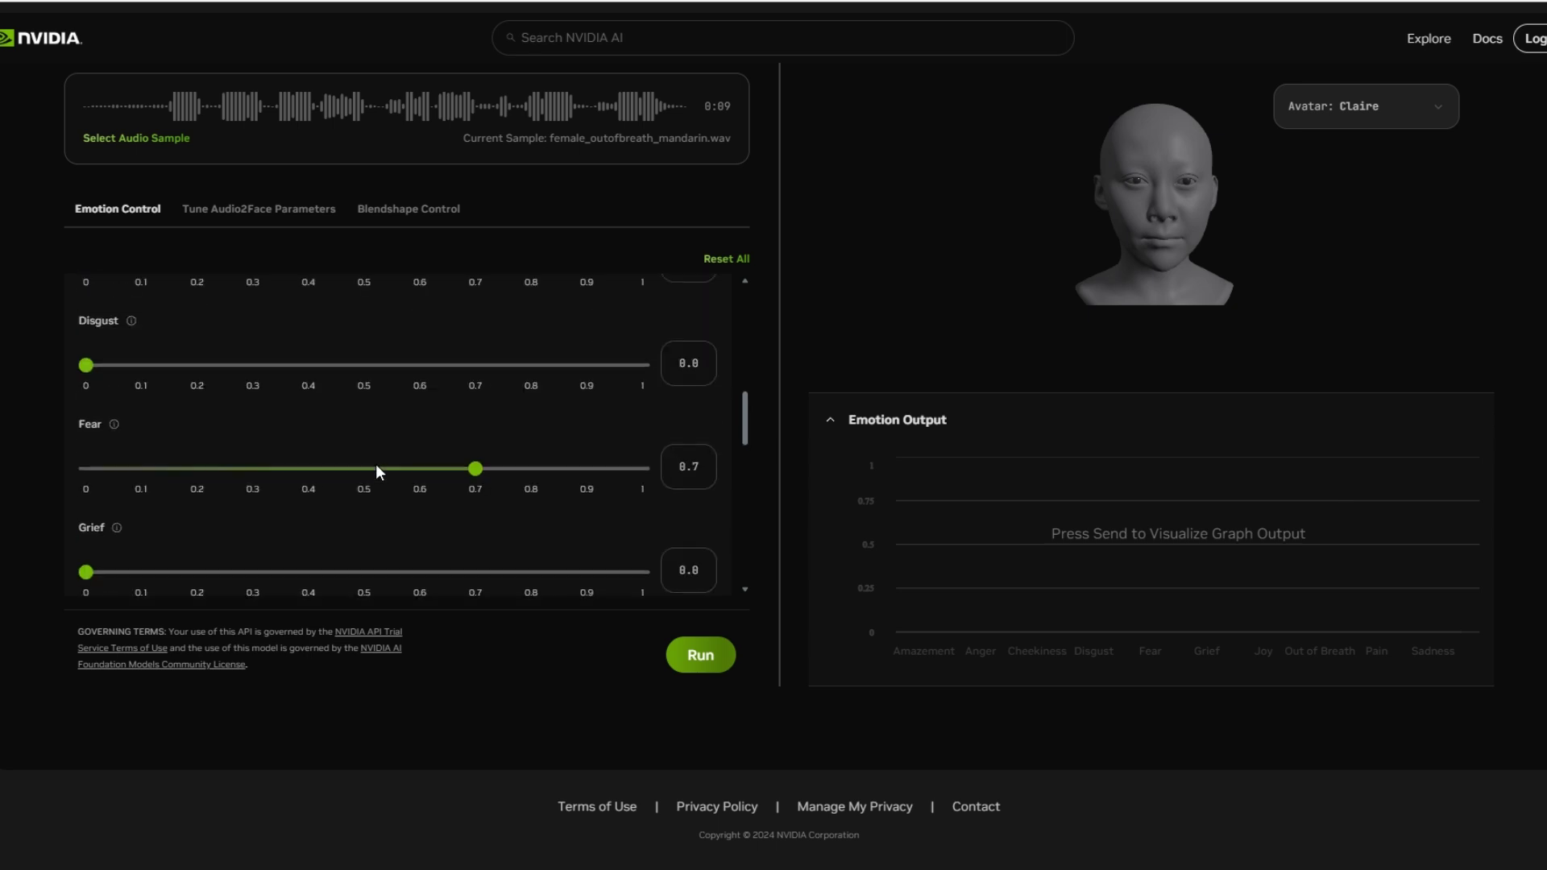
{"action": "scroll", "coordinate": [376, 464], "scroll_direction": "up", "scroll_amount": 3}
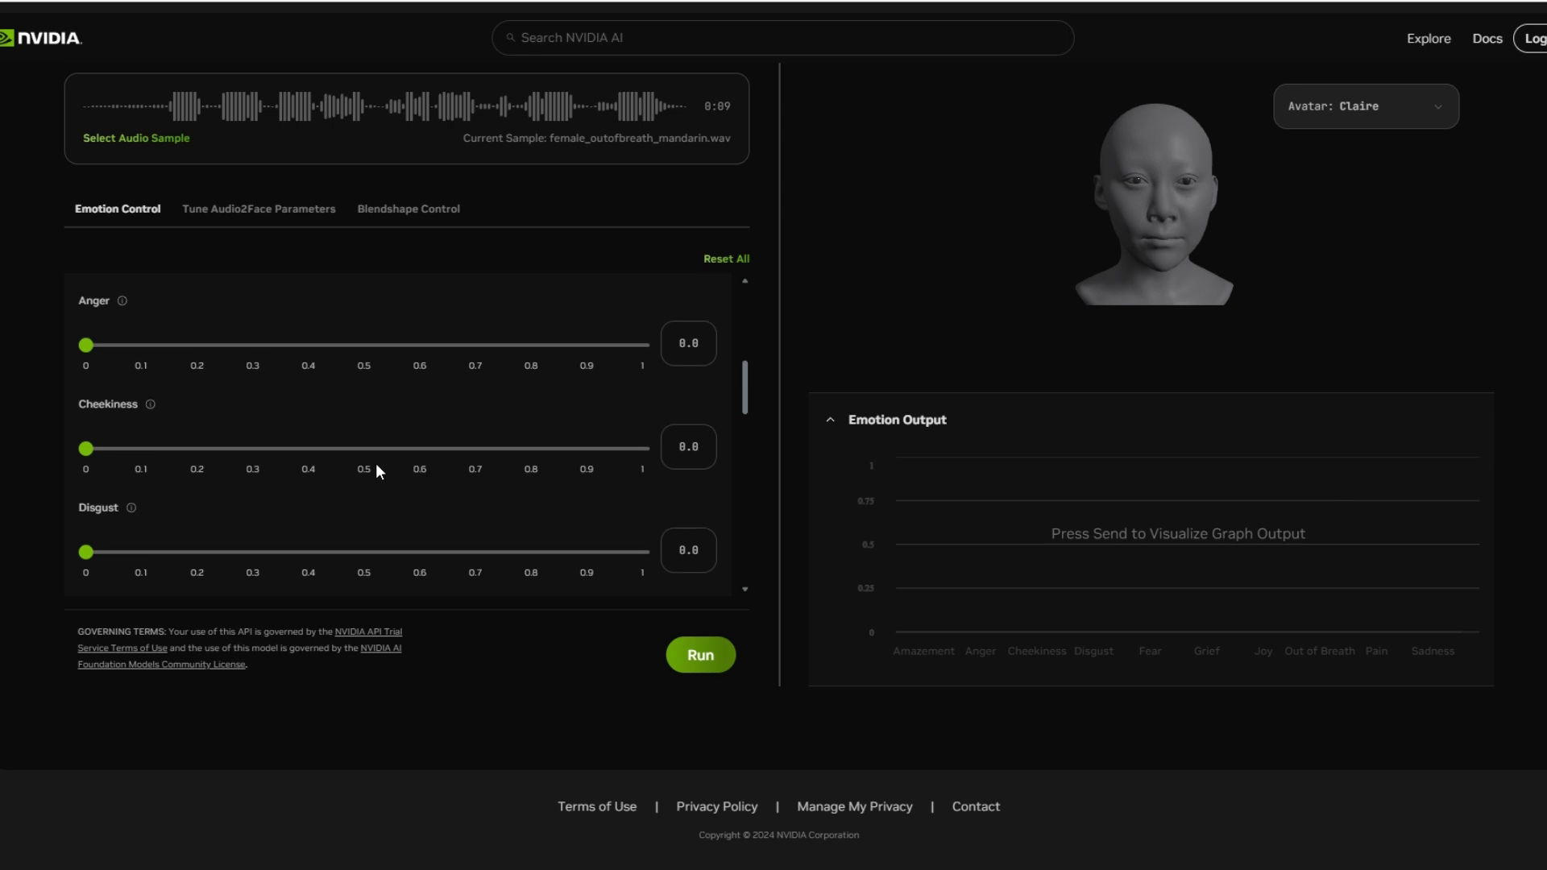
{"action": "scroll", "coordinate": [377, 471], "scroll_direction": "up", "scroll_amount": 2}
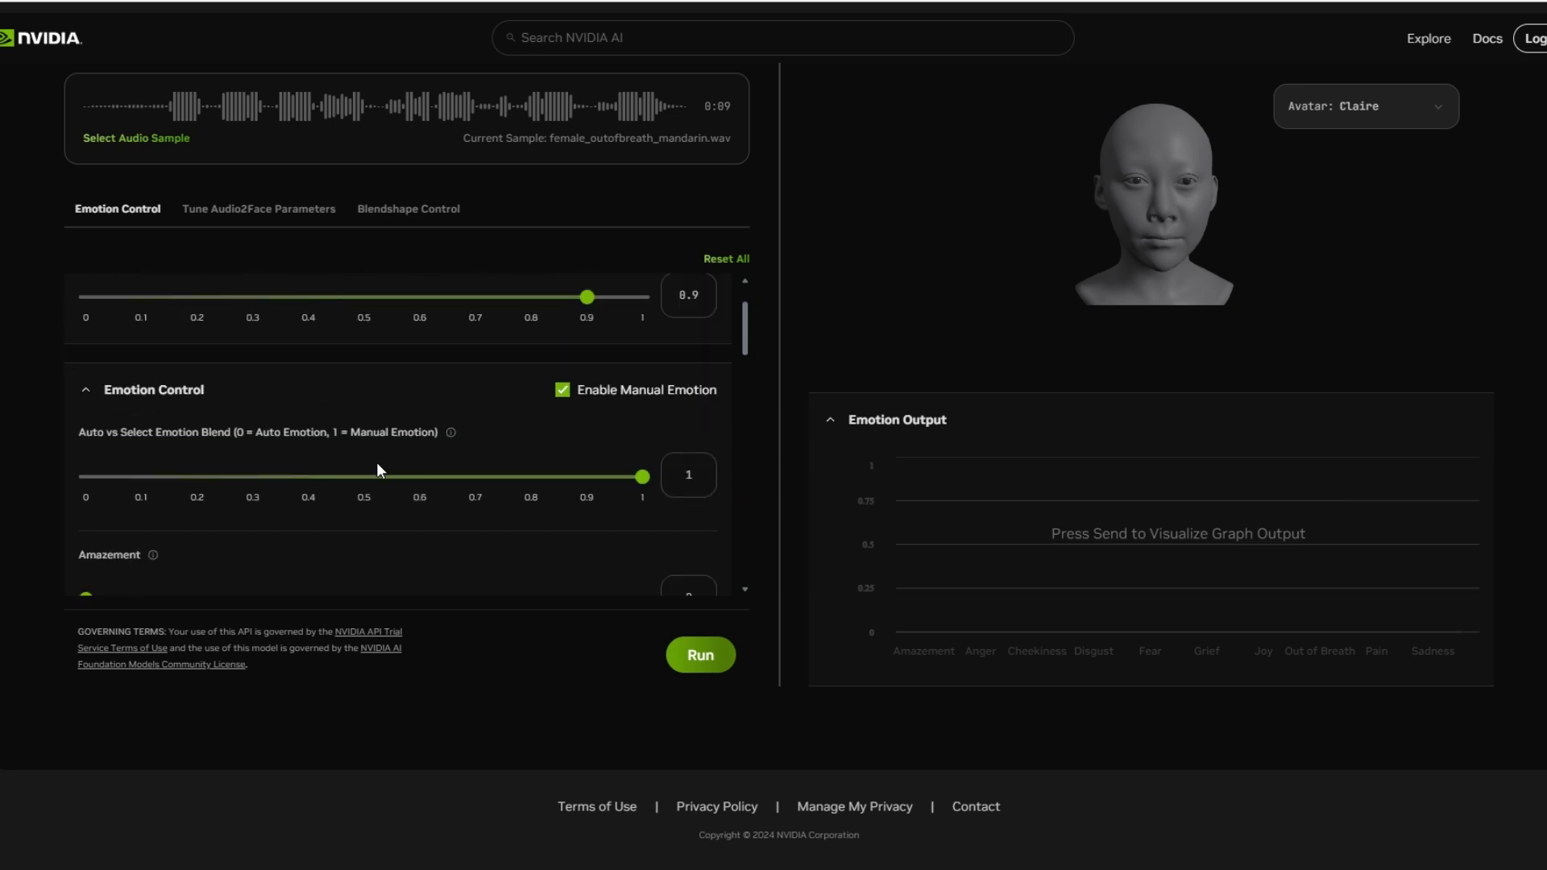
{"action": "scroll", "coordinate": [375, 455], "scroll_direction": "down", "scroll_amount": 15}
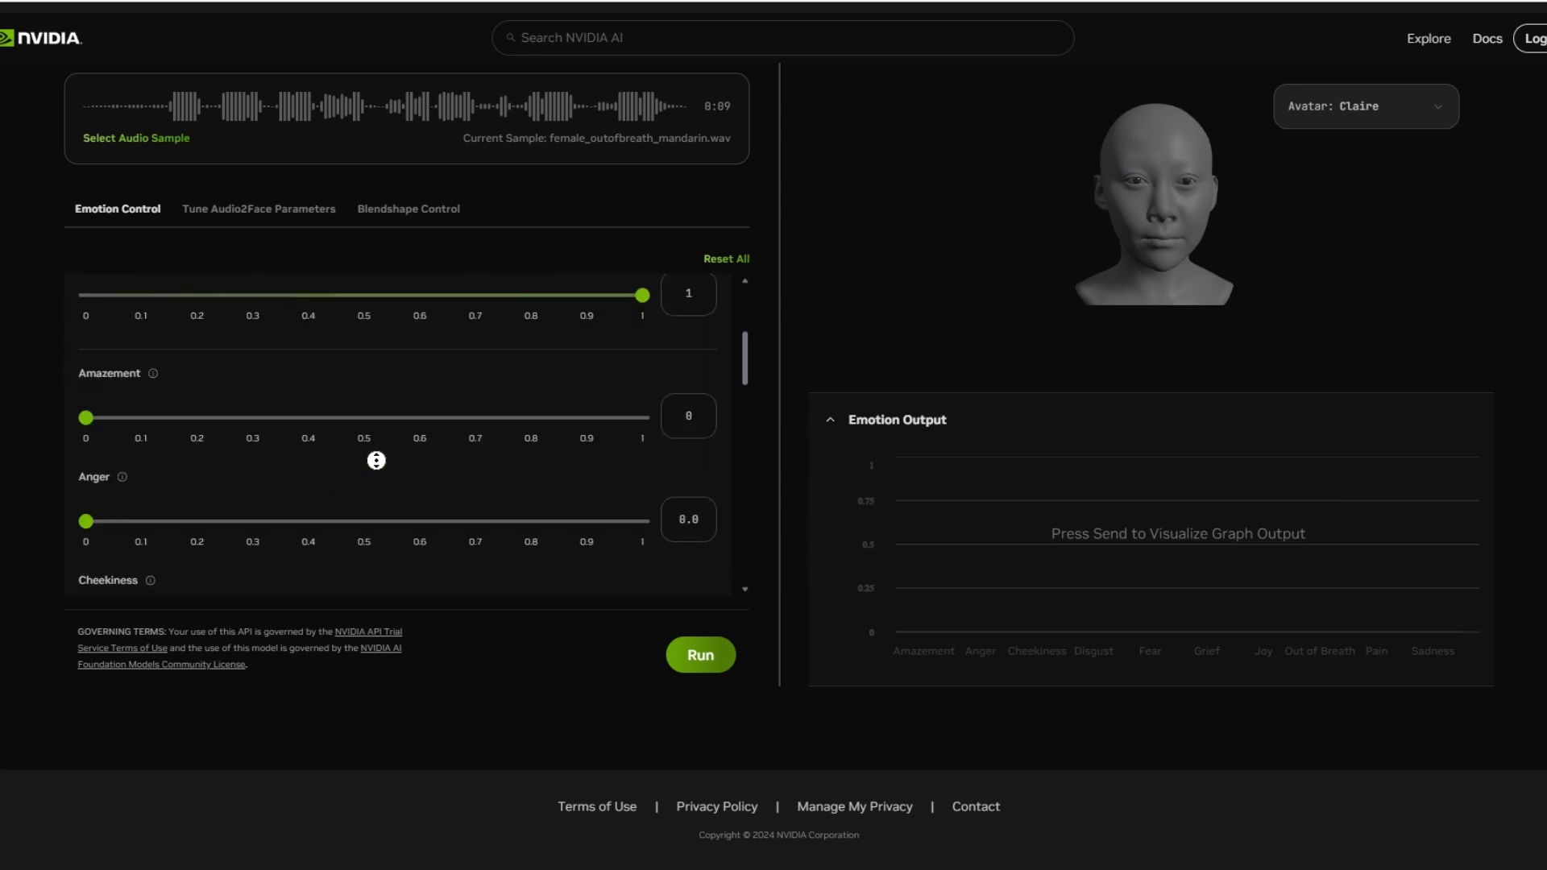
{"action": "left_click", "coordinate": [700, 657]}
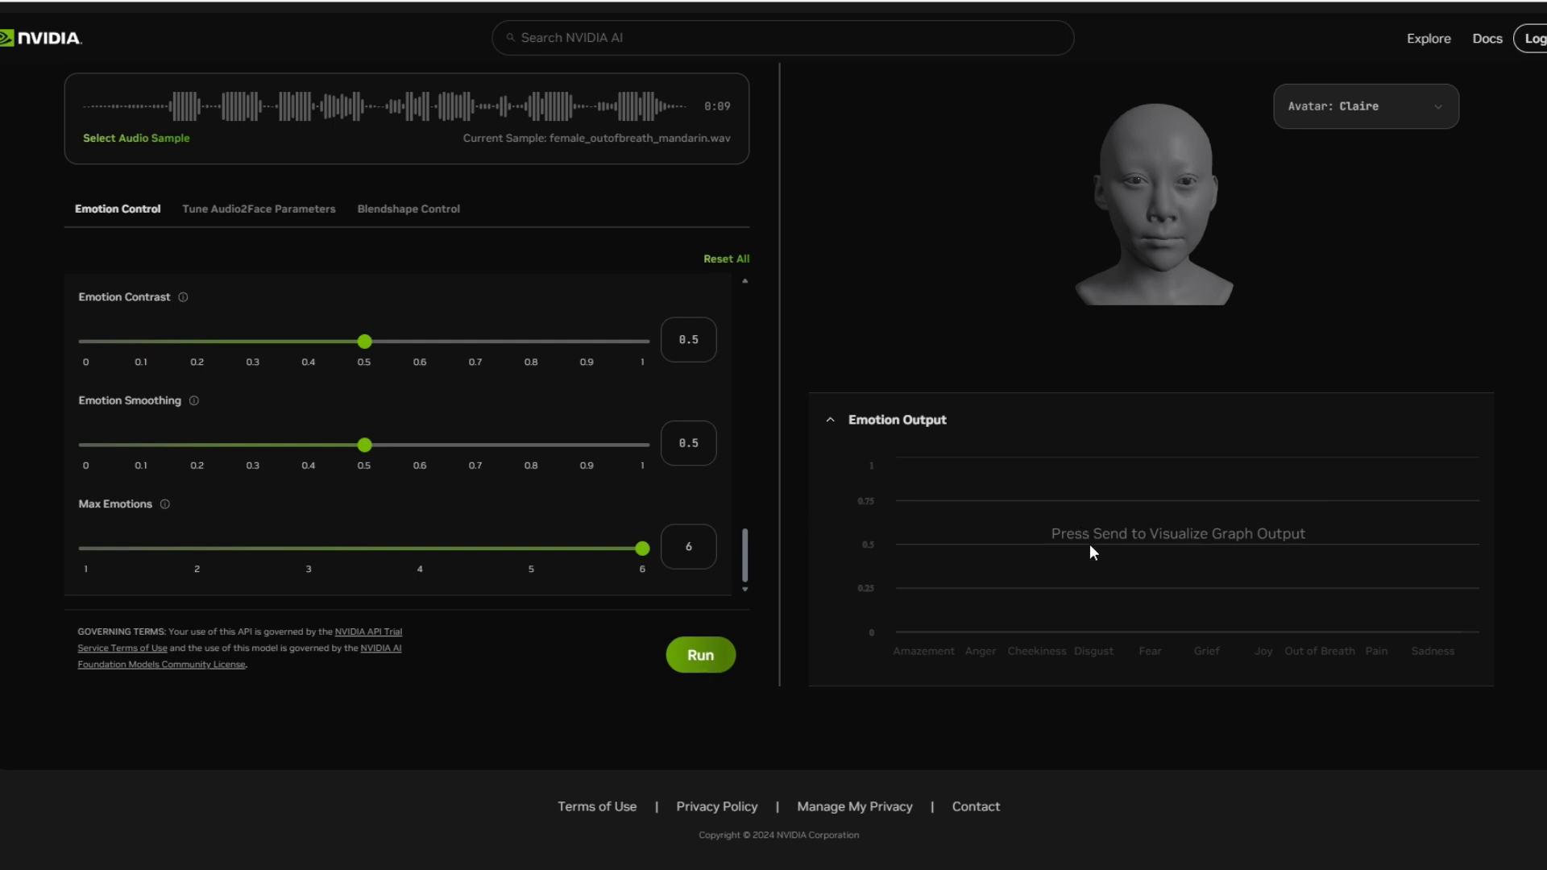
{"action": "left_click", "coordinate": [707, 667]}
{"action": "scroll", "coordinate": [1229, 748], "scroll_direction": "up", "scroll_amount": 4}
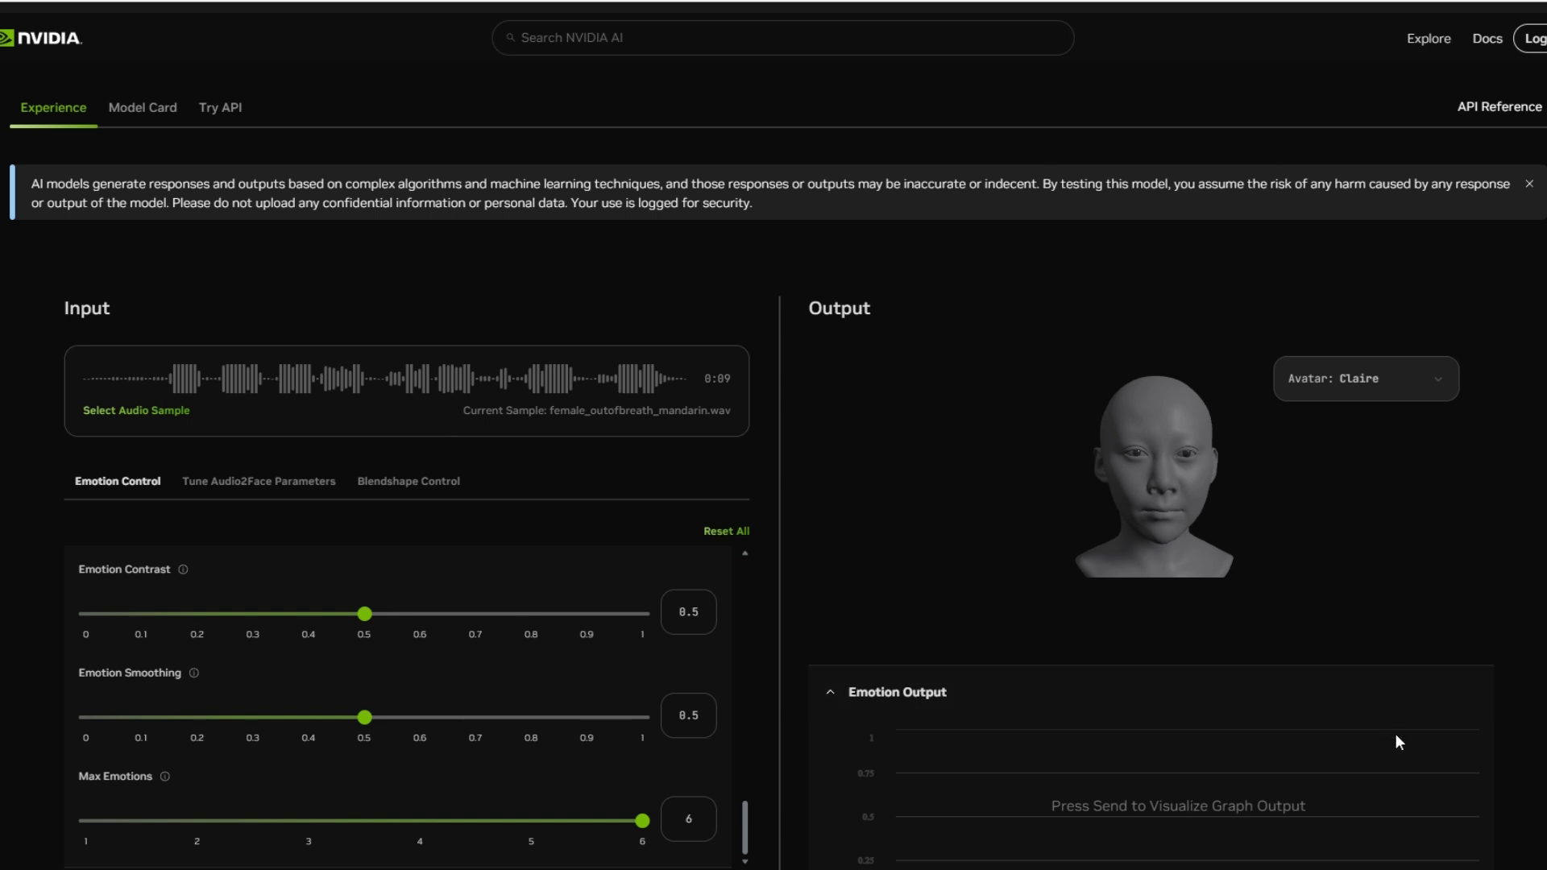
{"action": "scroll", "coordinate": [1400, 741], "scroll_direction": "down", "scroll_amount": 1}
{"action": "scroll", "coordinate": [1400, 741], "scroll_direction": "down", "scroll_amount": 2}
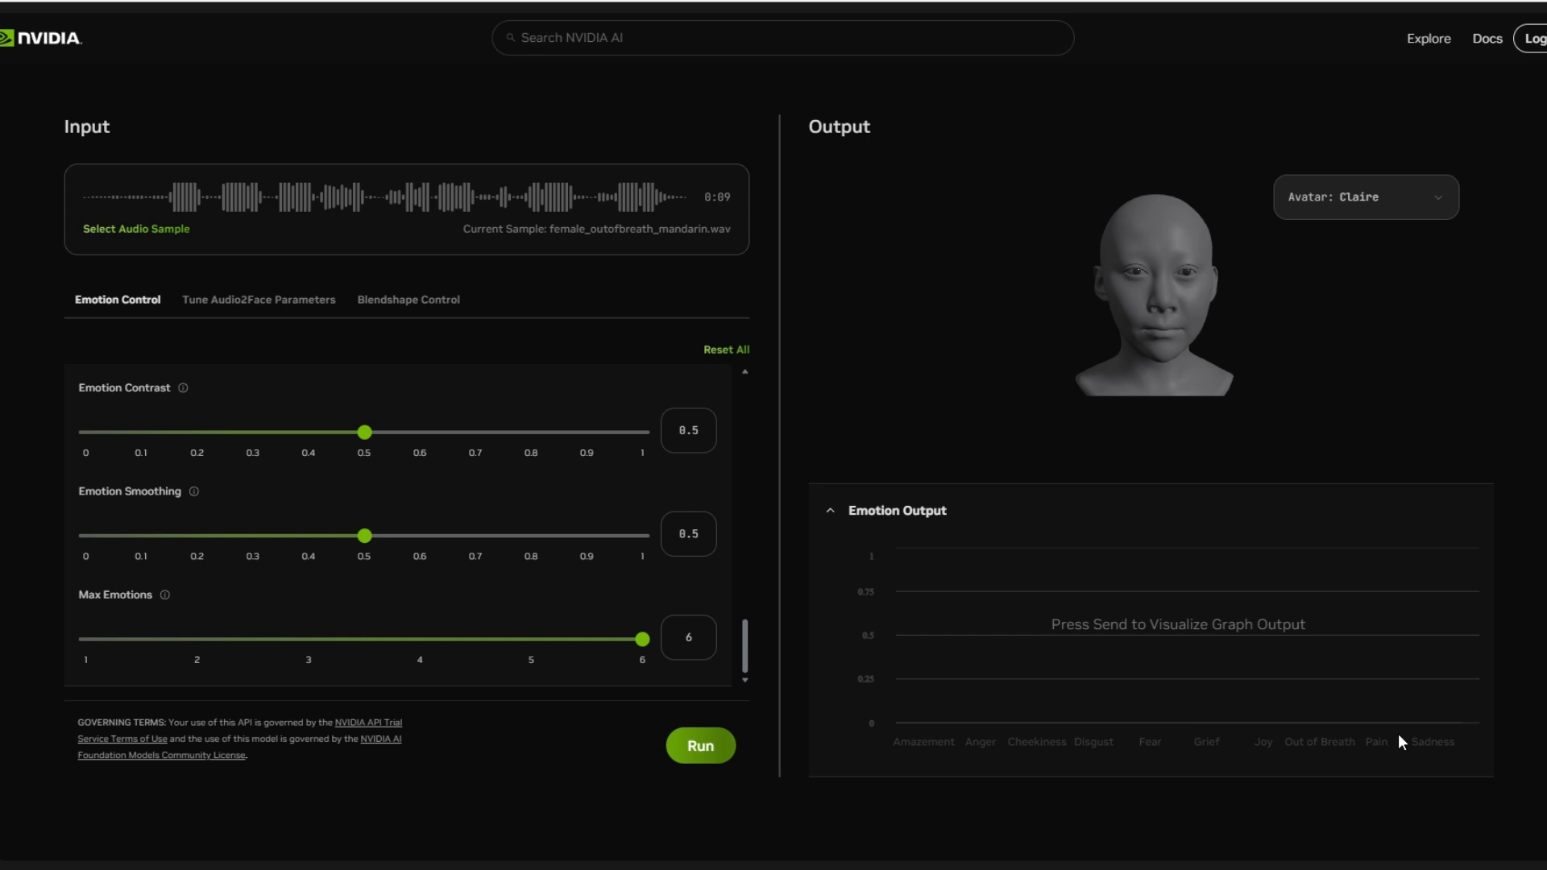
{"action": "scroll", "coordinate": [1399, 735], "scroll_direction": "up", "scroll_amount": 3}
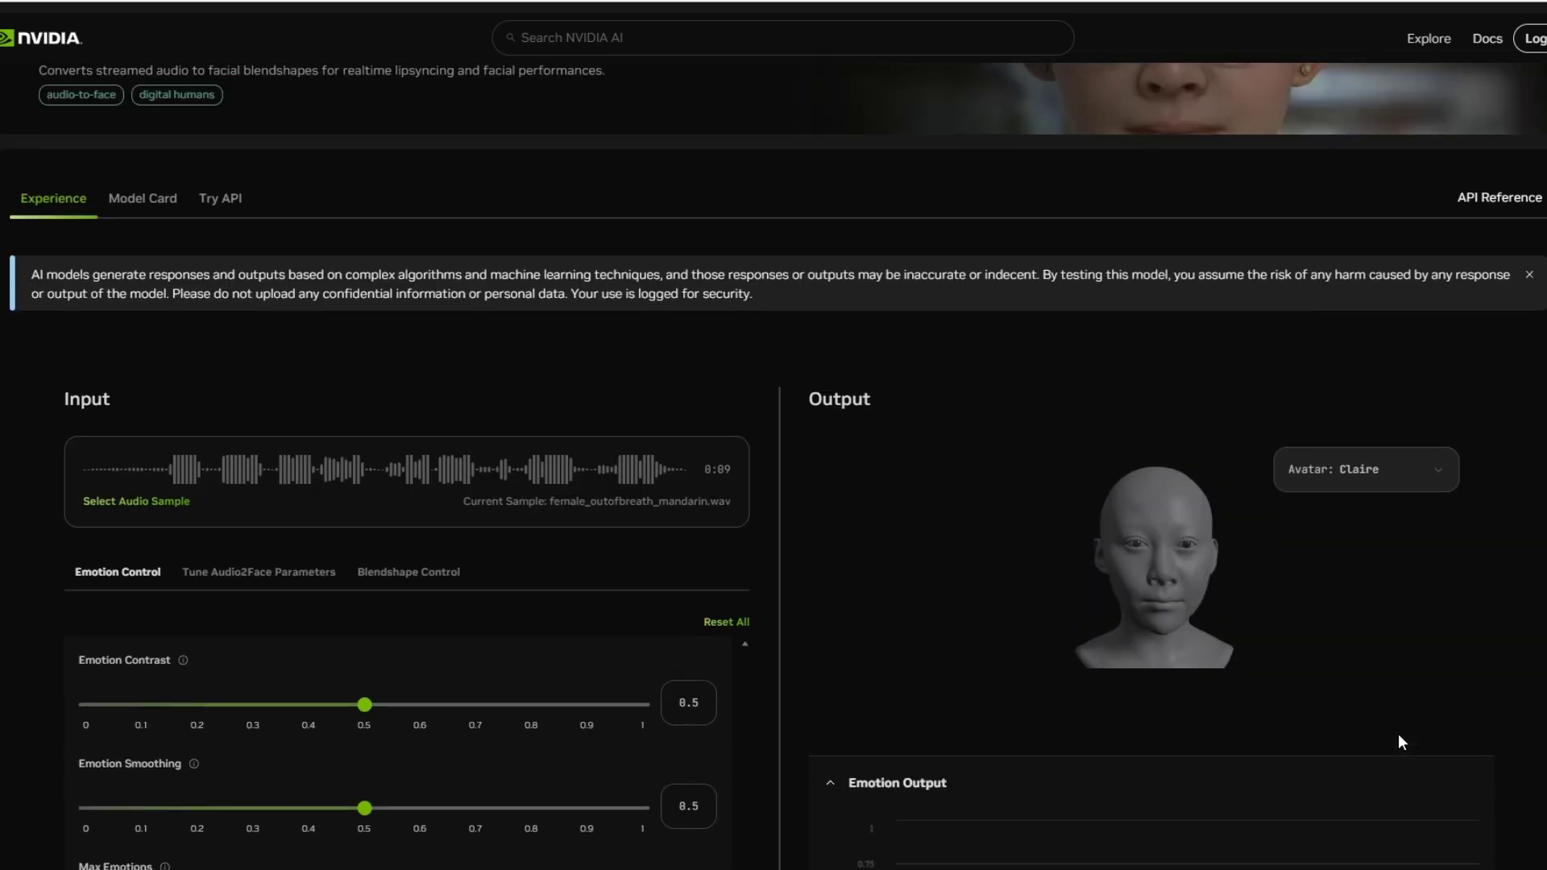
{"action": "scroll", "coordinate": [1399, 736], "scroll_direction": "down", "scroll_amount": 2}
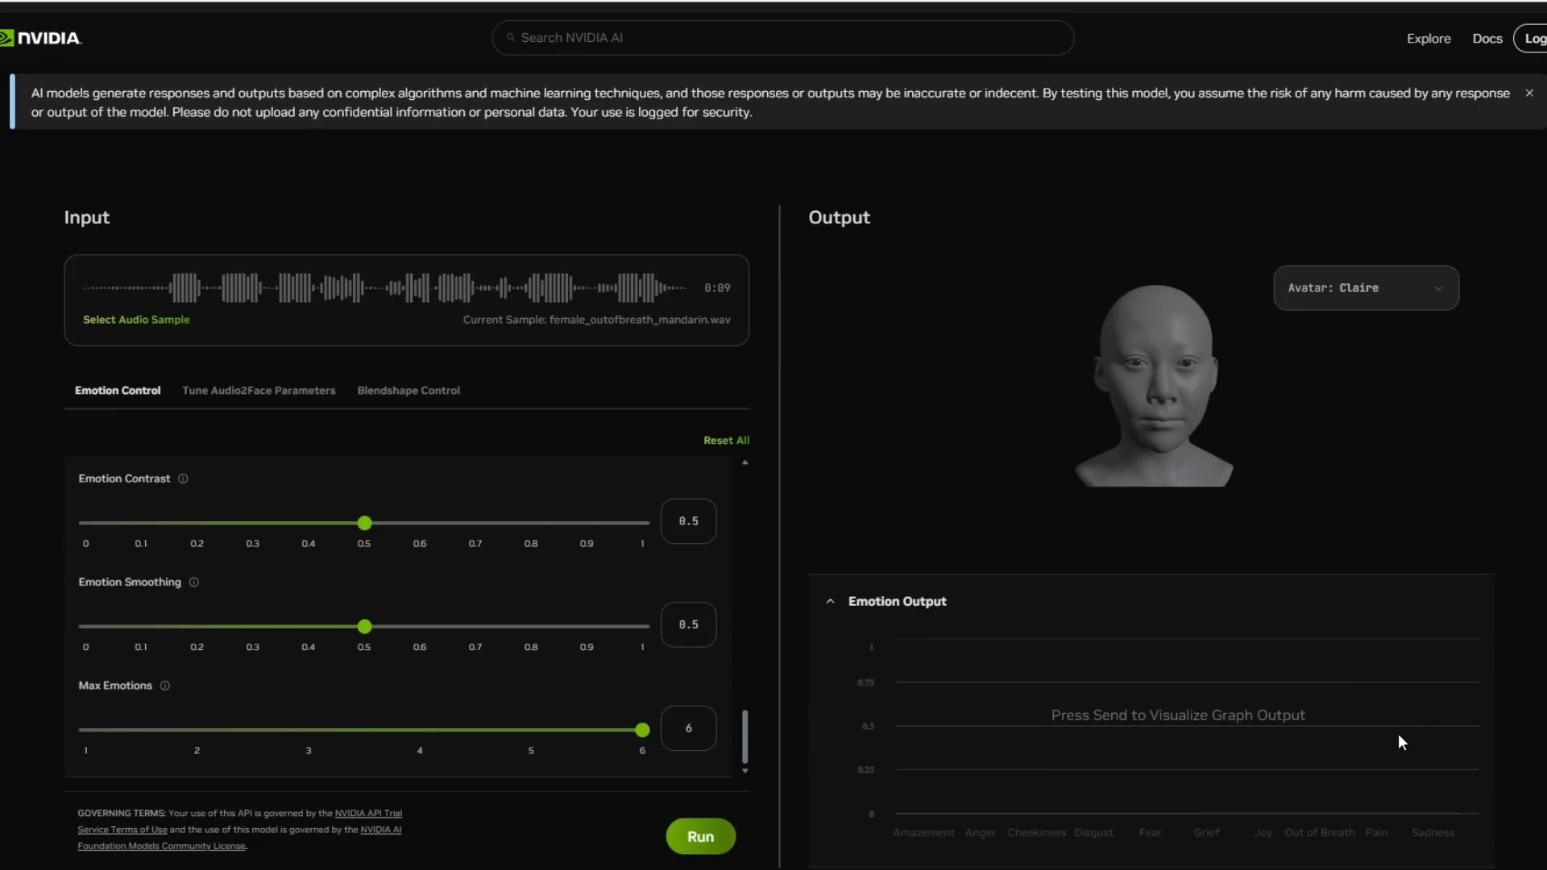
{"action": "scroll", "coordinate": [1399, 734], "scroll_direction": "down", "scroll_amount": 2}
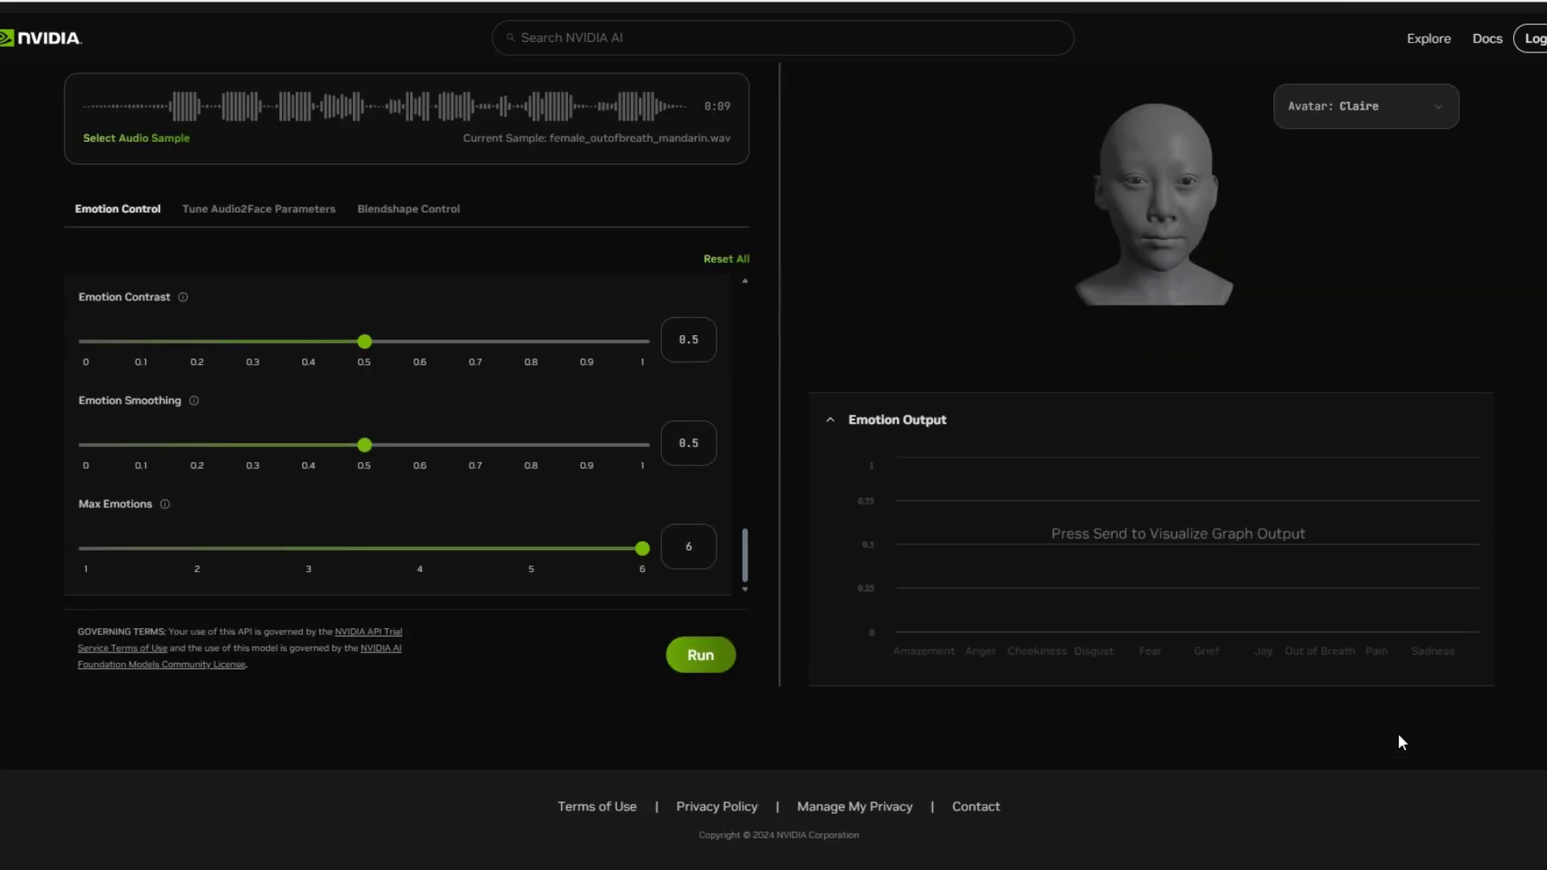